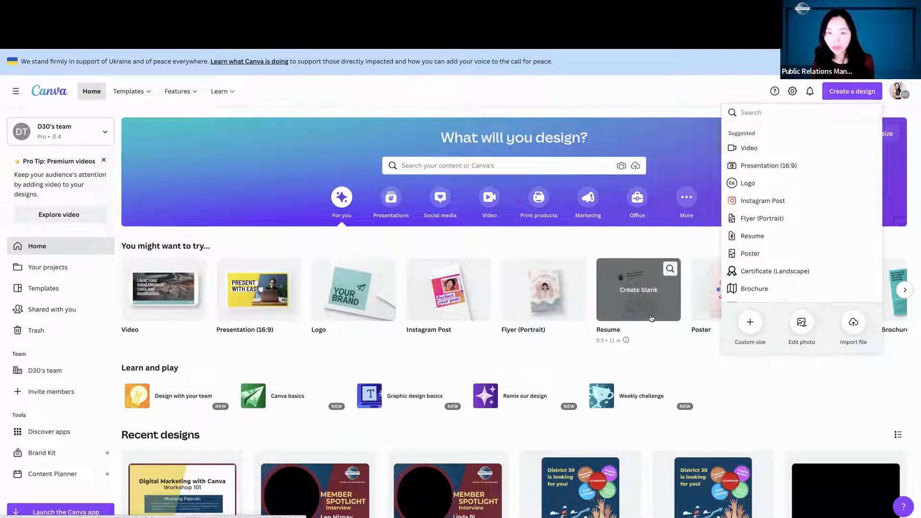
Create a blank portrait flyer and browse the suggested flyer templates
left_click(543, 308)
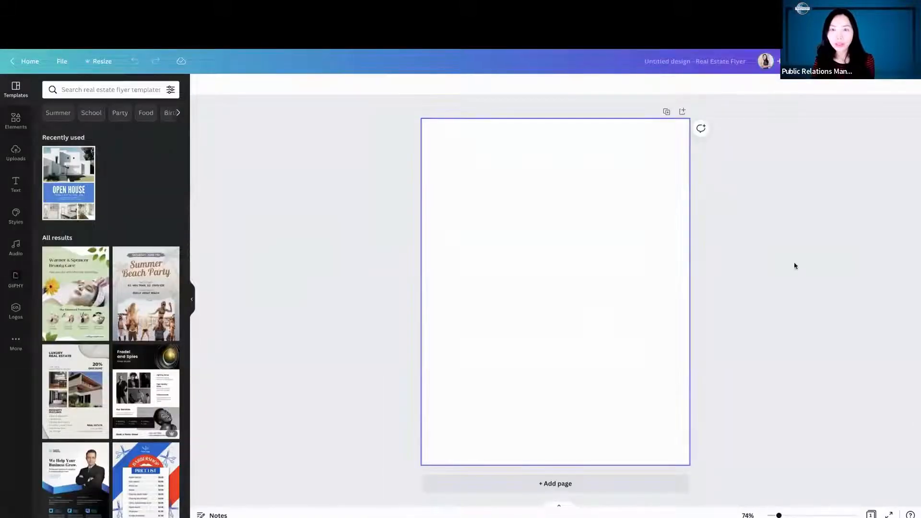
left_click(542, 284)
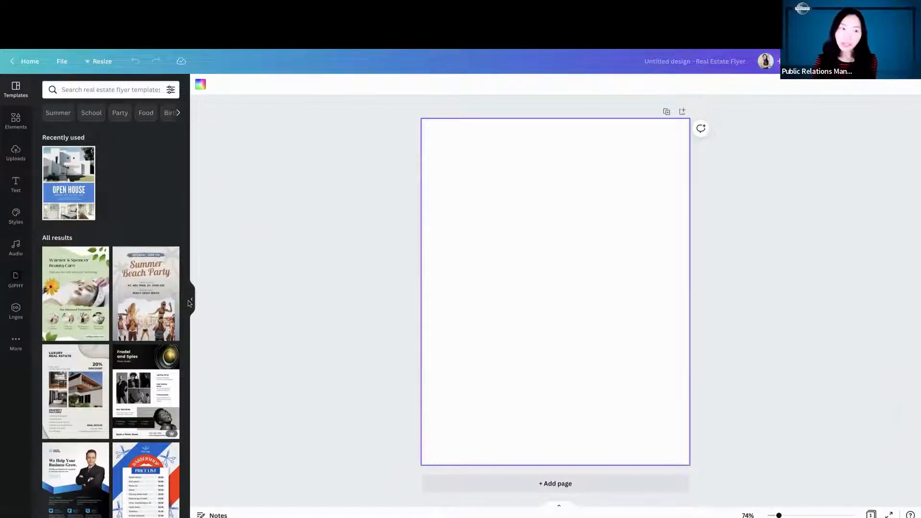
scroll(132, 298, "down", 3)
scroll(132, 299, "down", 6)
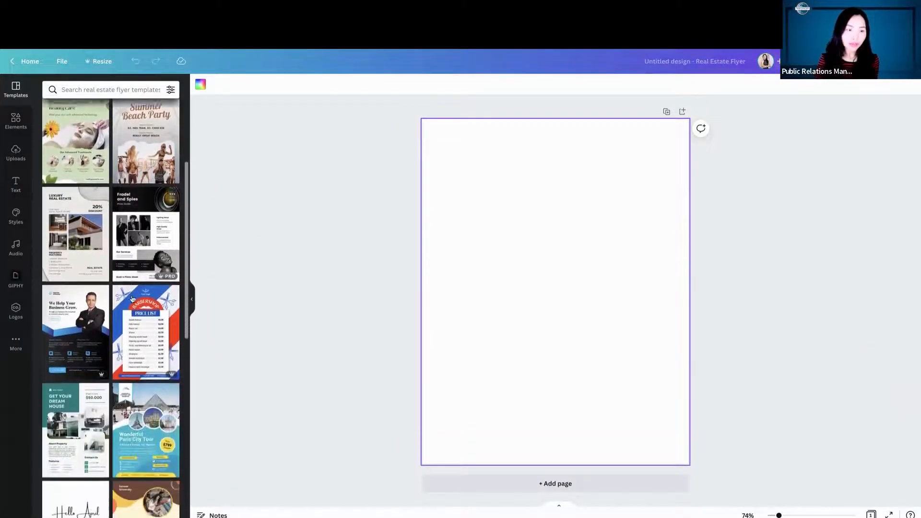
scroll(133, 298, "down", 1)
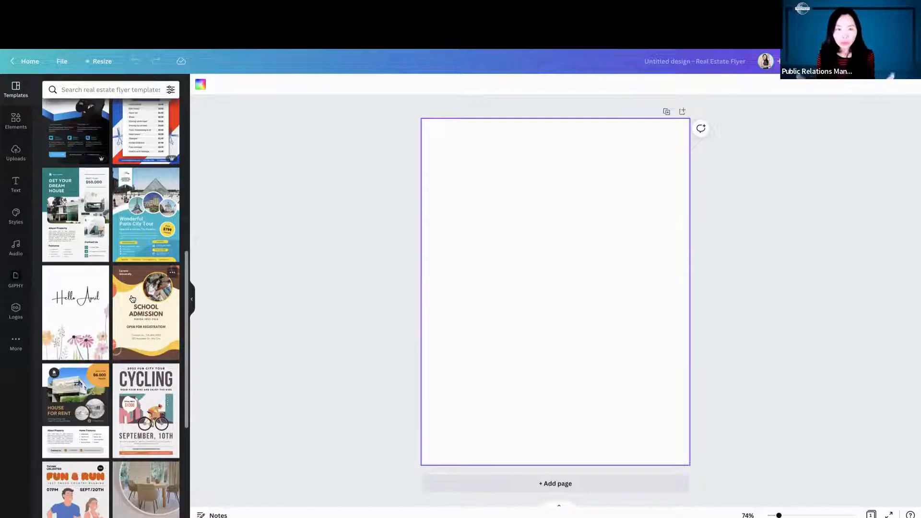
scroll(132, 298, "up", 1)
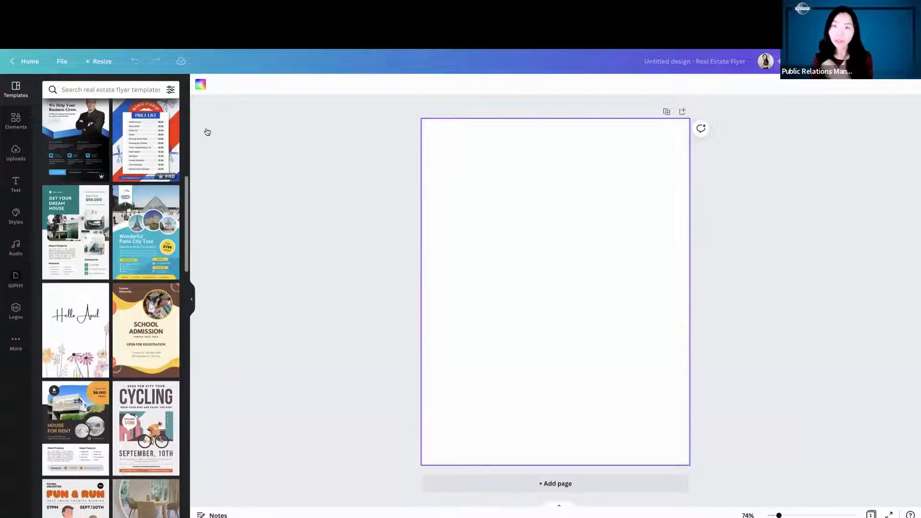
Search the flyer templates for "openhouse"
left_click(79, 87)
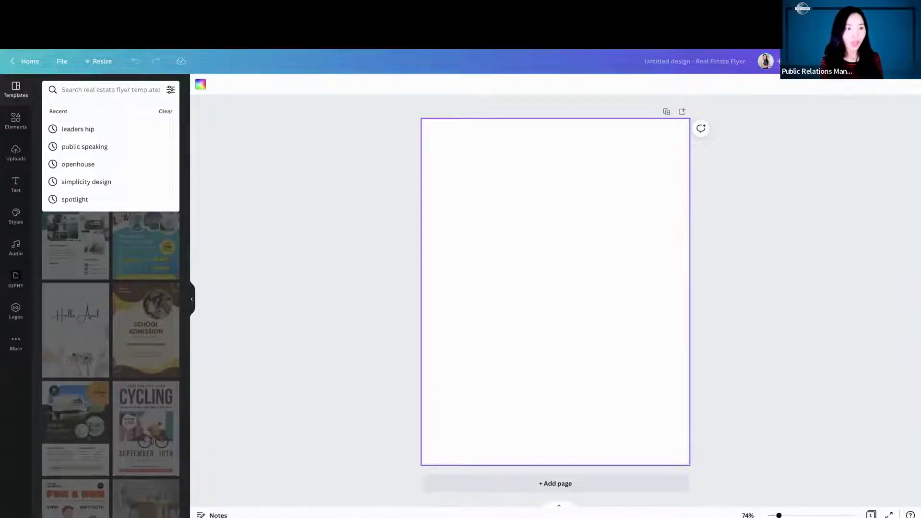
type("openhous")
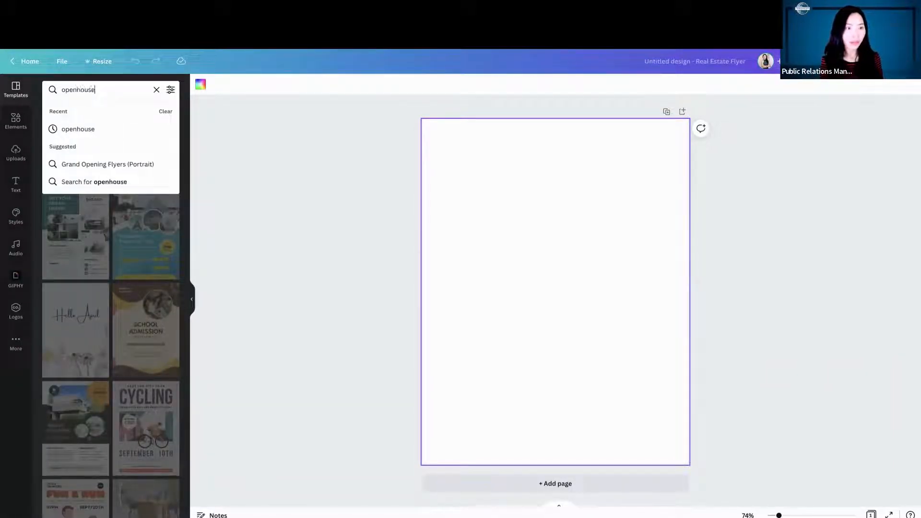
type("e")
key("Return")
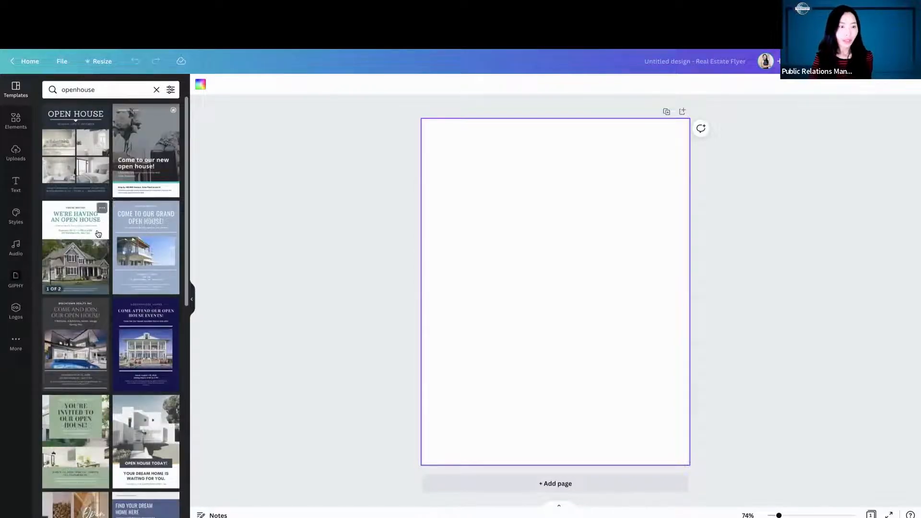
Apply the first page of the "Orange with House Photo Open House Flyer" template to the blank page
scroll(98, 233, "down", 5)
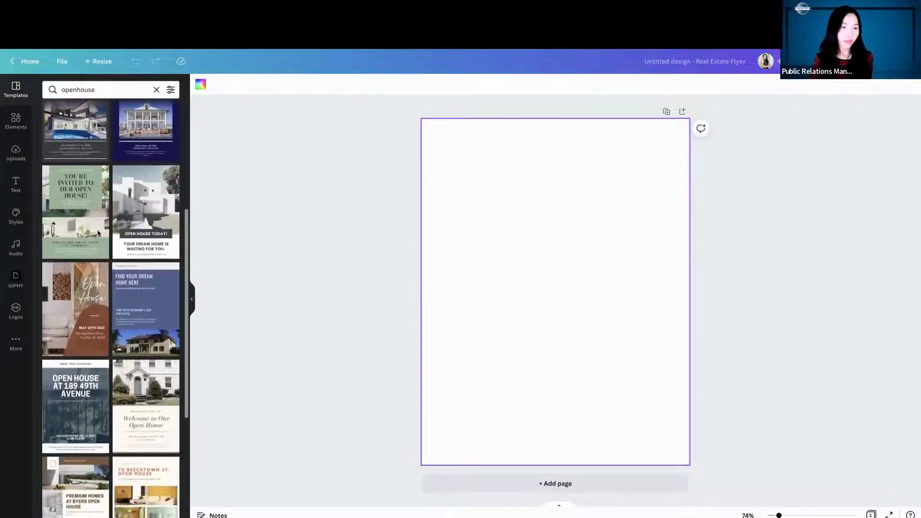
scroll(98, 233, "down", 6)
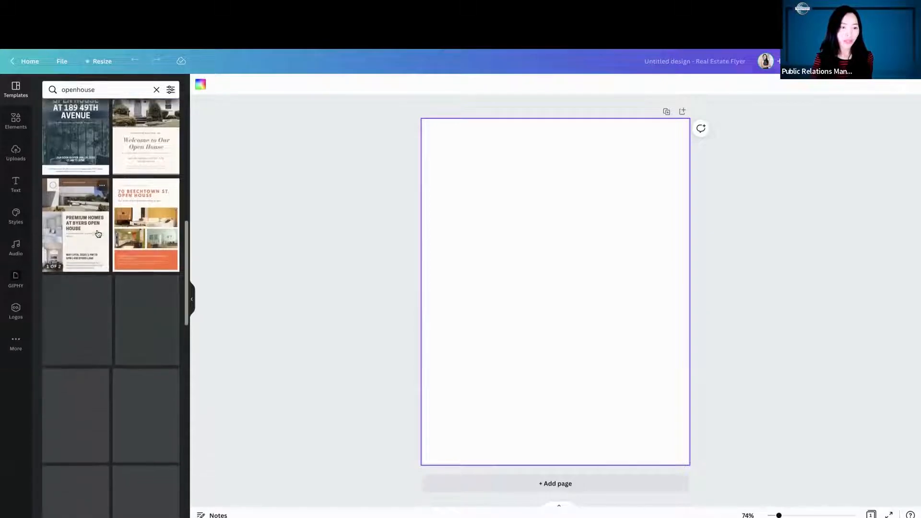
scroll(98, 233, "down", 1)
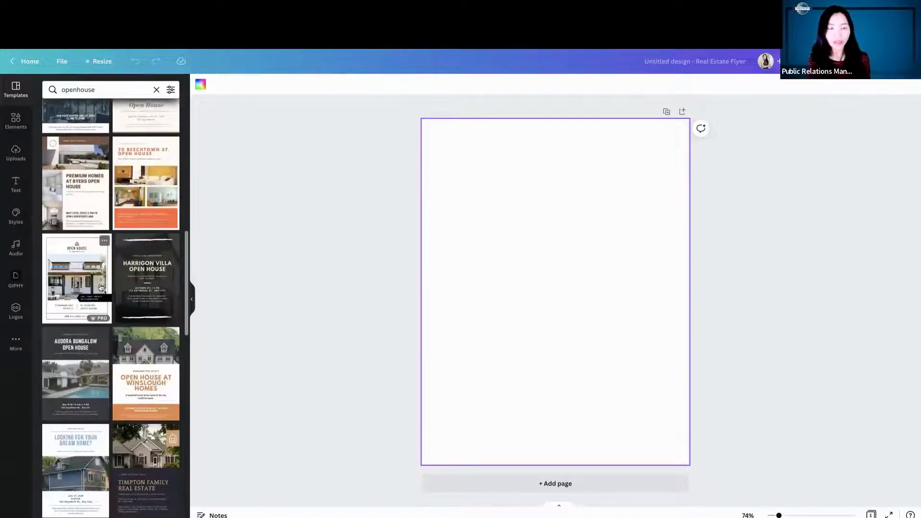
scroll(100, 287, "down", 3)
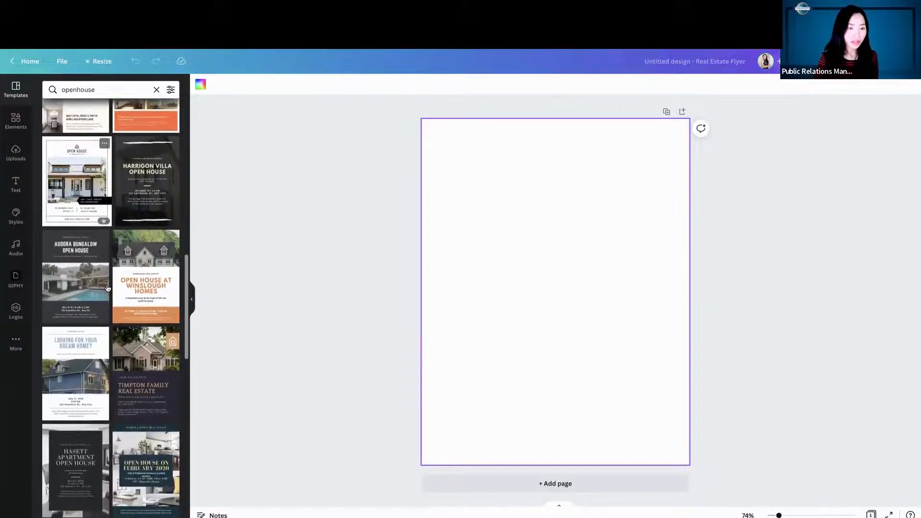
left_click(148, 265)
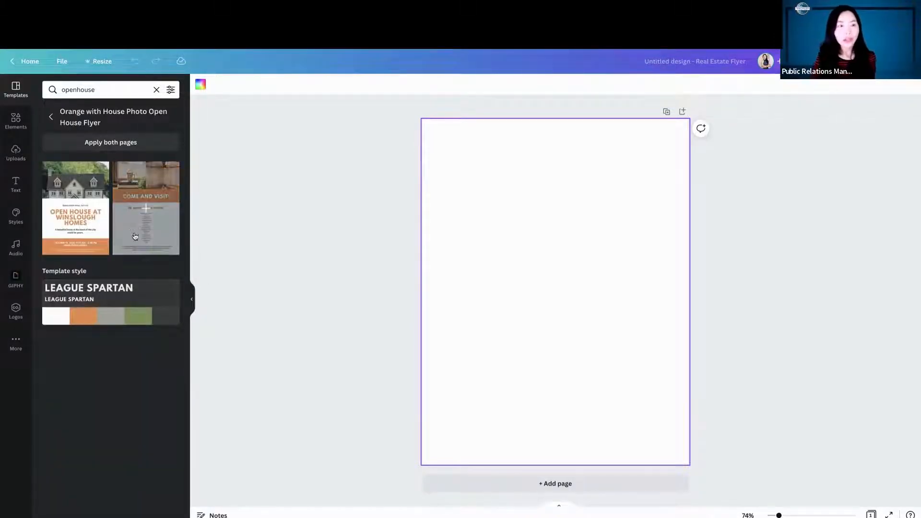
left_click(74, 195)
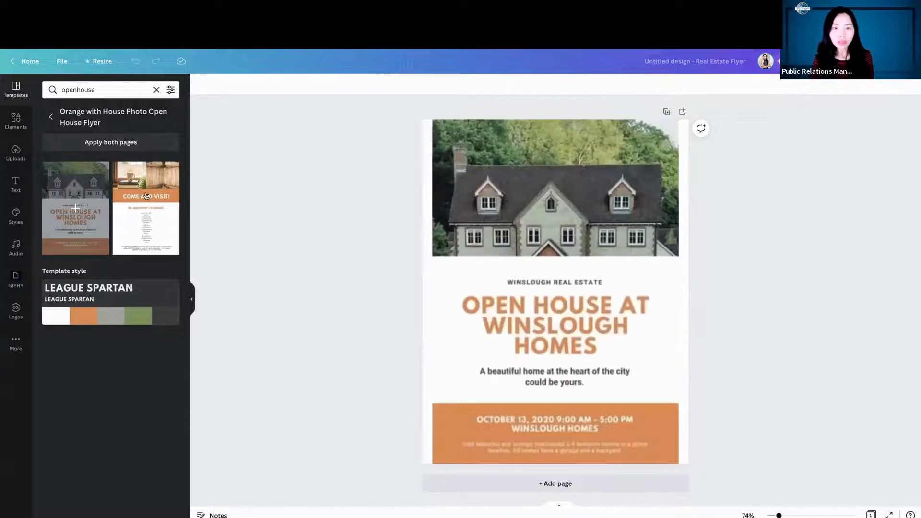
left_click(768, 254)
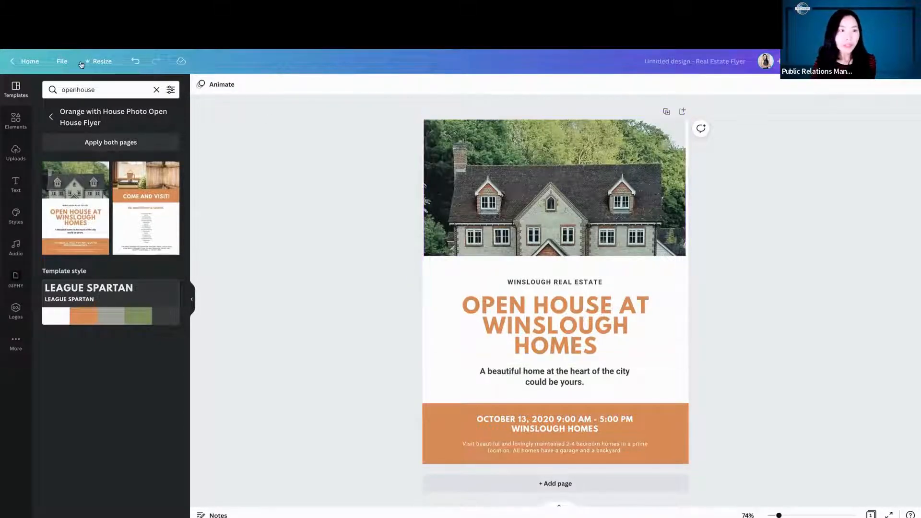
View the custom size and preset format options for resizing the flyer
left_click(99, 61)
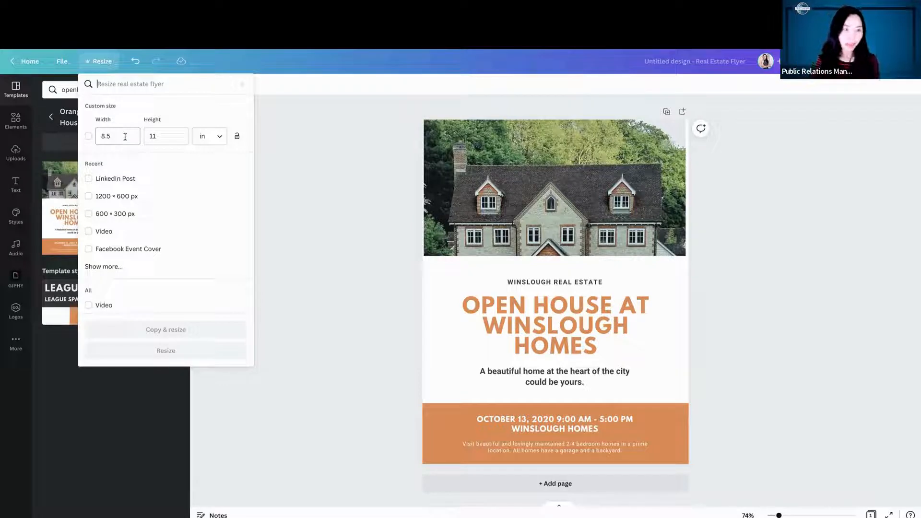
left_click(317, 204)
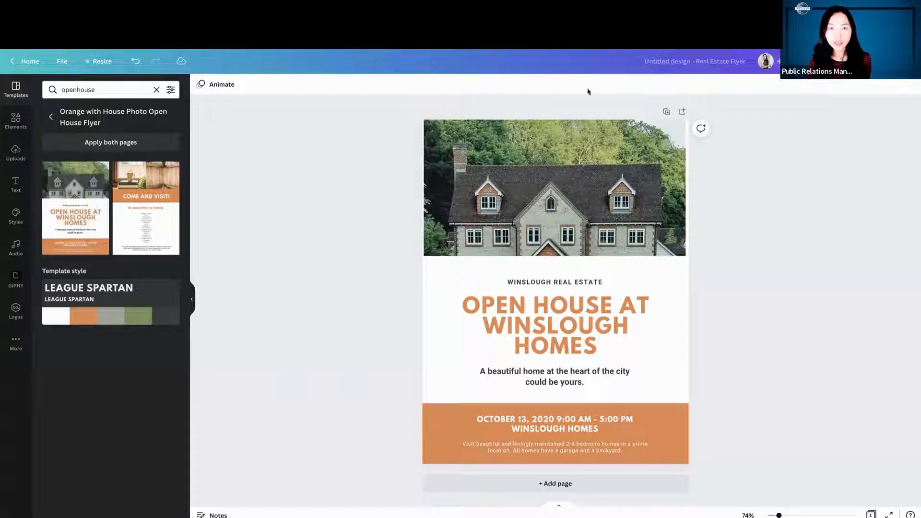
Reposition and enlarge the house photo so it spans the full width of the flyer
left_click(565, 143)
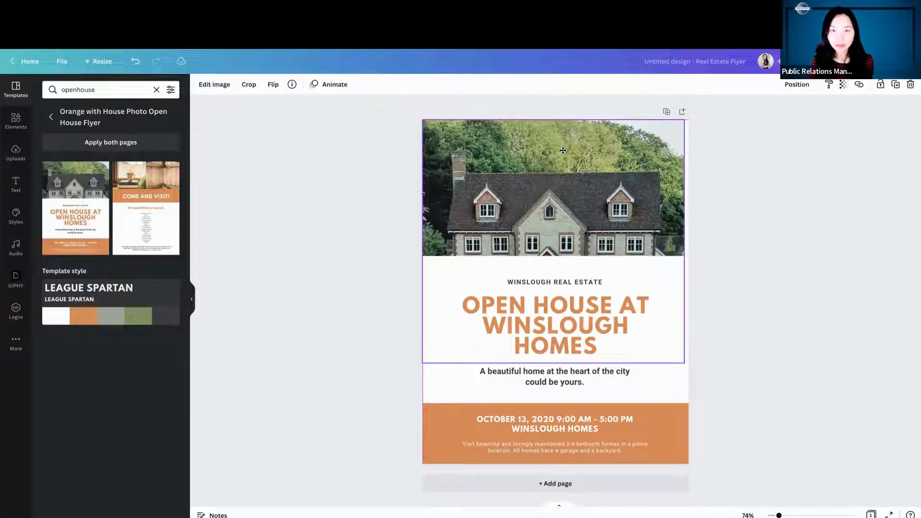
left_click_drag(565, 142, 567, 142)
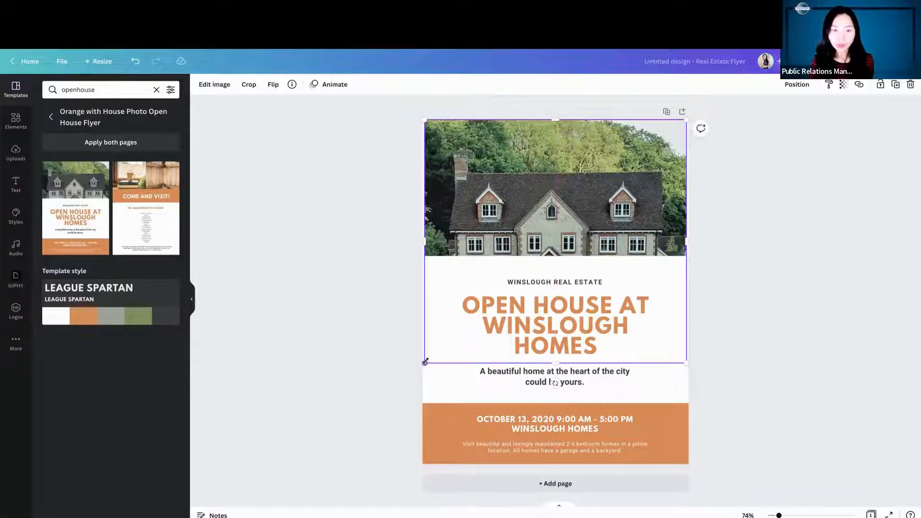
left_click_drag(425, 362, 423, 366)
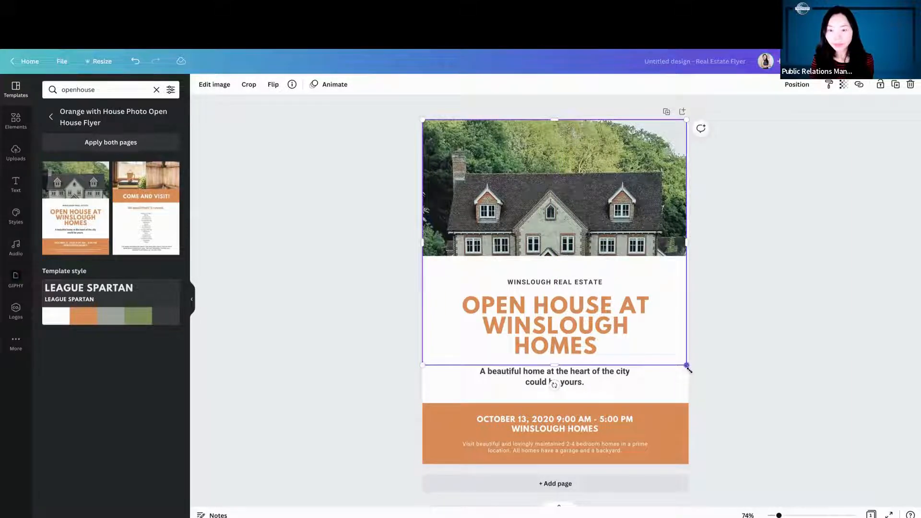
left_click_drag(688, 366, 689, 367)
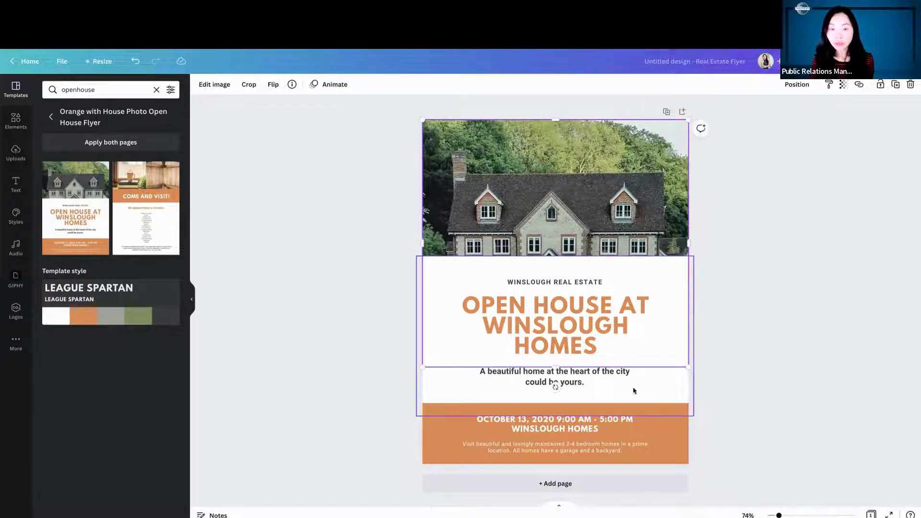
left_click(720, 394)
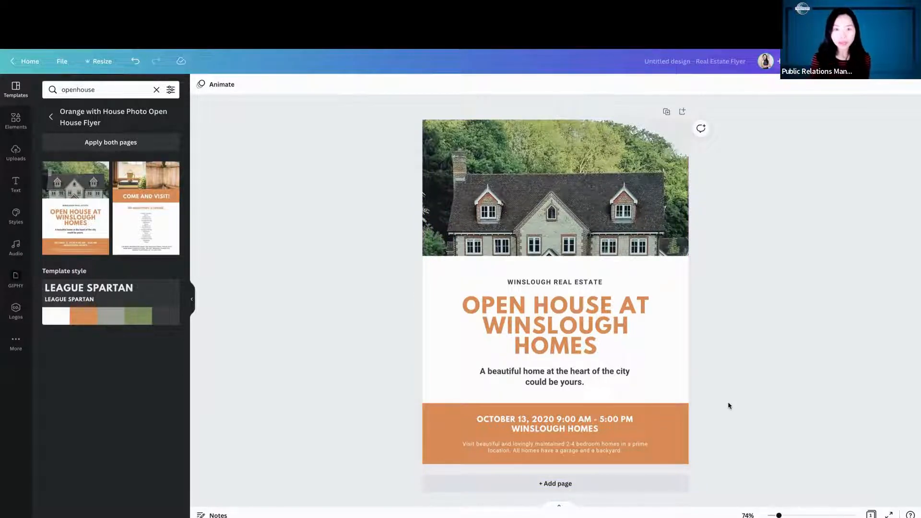
Search the design elements for "public speaking" and limit the results to photos
left_click(618, 162)
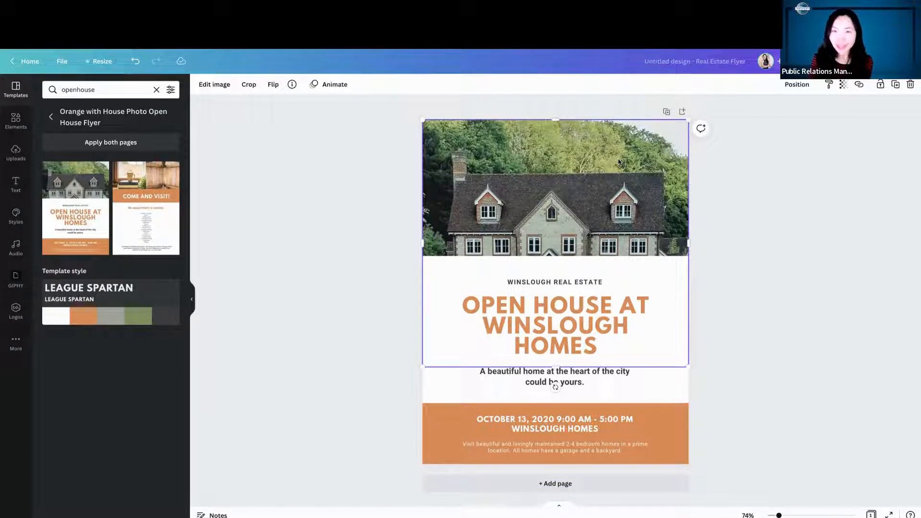
left_click(15, 122)
left_click(80, 91)
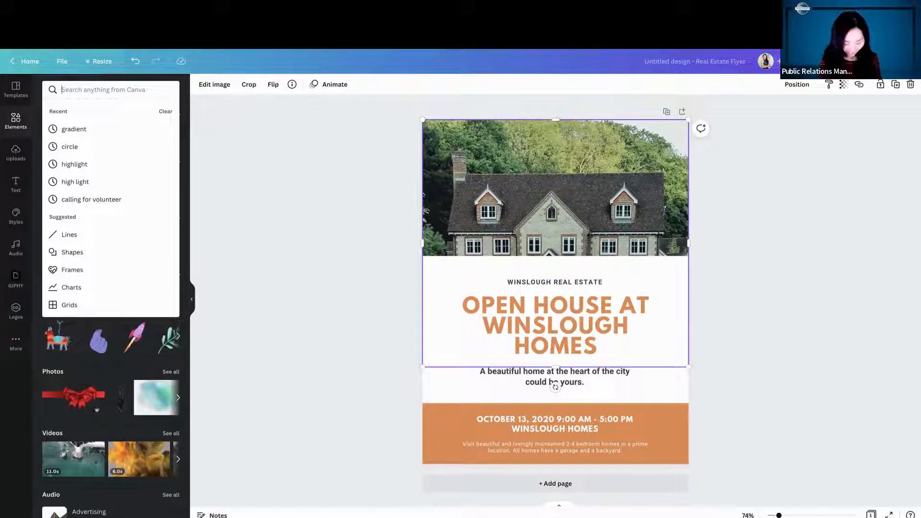
type("public s")
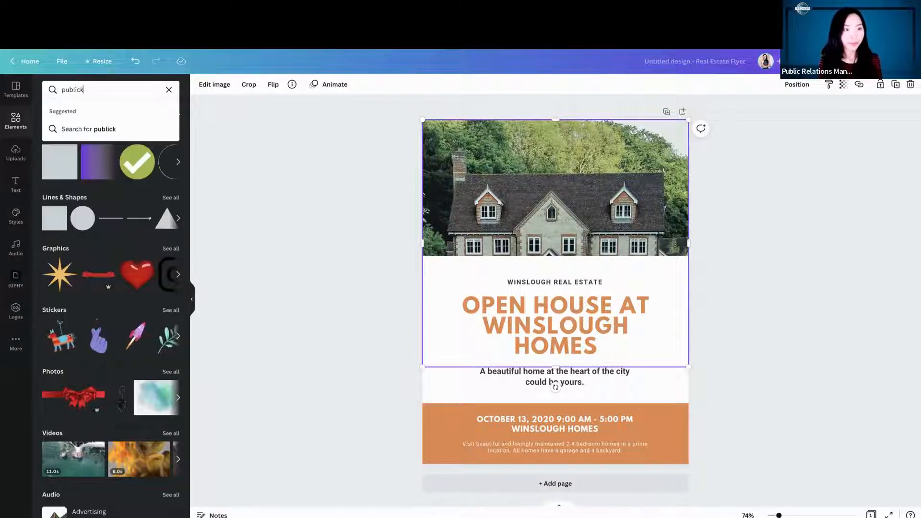
type("peakn")
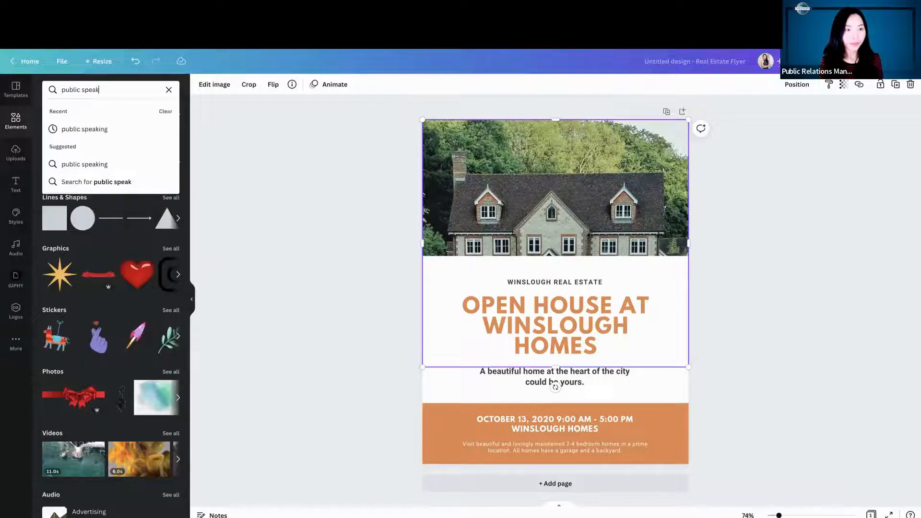
key("BackSpace")
type("ing")
key("Return")
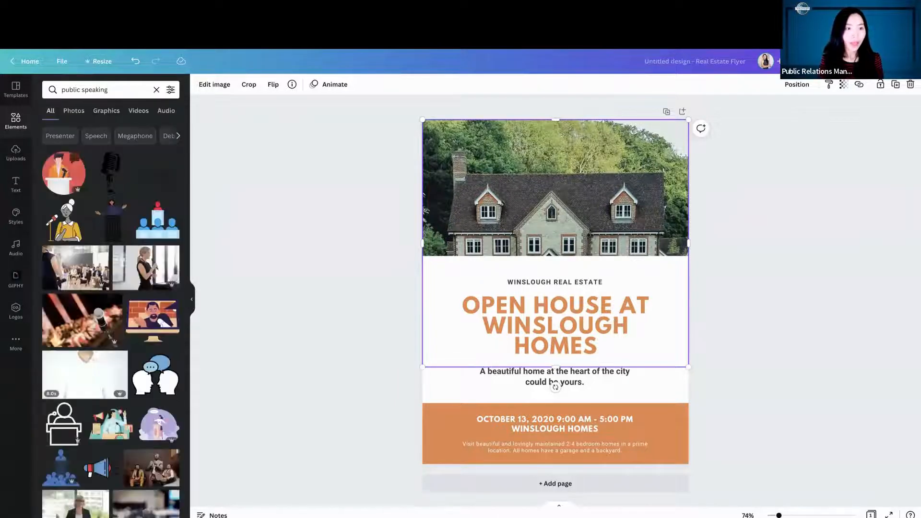
left_click(73, 110)
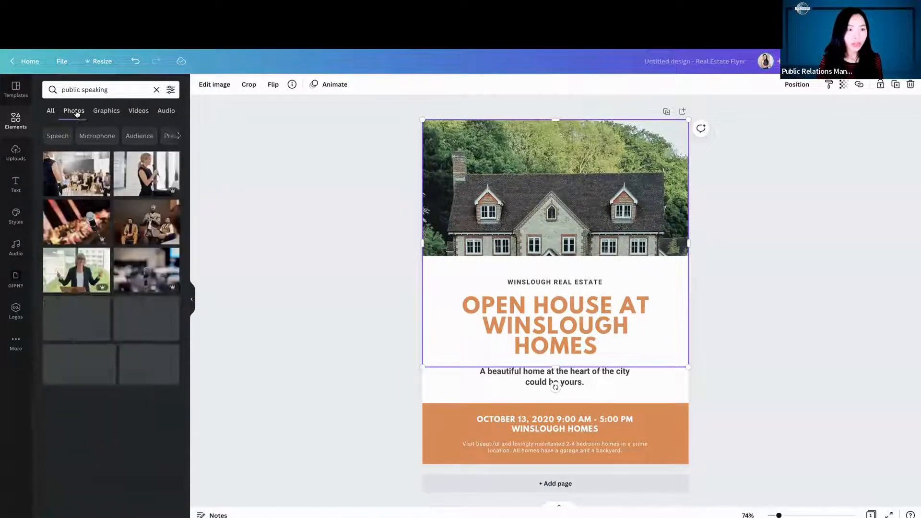
Add the photo of a woman speaking to a seated audience over the house photo and fit it to the flyer's full width
left_click(82, 184)
left_click_drag(556, 323, 578, 372)
key("ctrl+z")
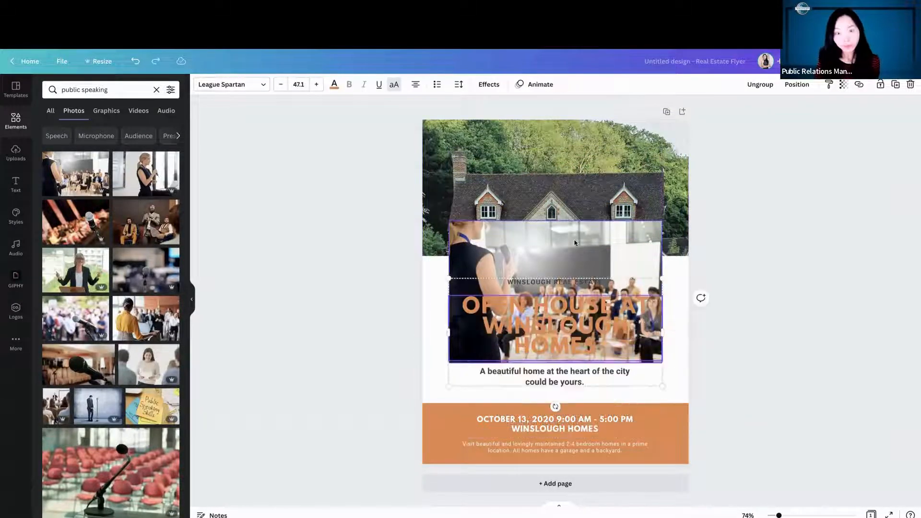
left_click(573, 241)
left_click_drag(565, 244, 574, 201)
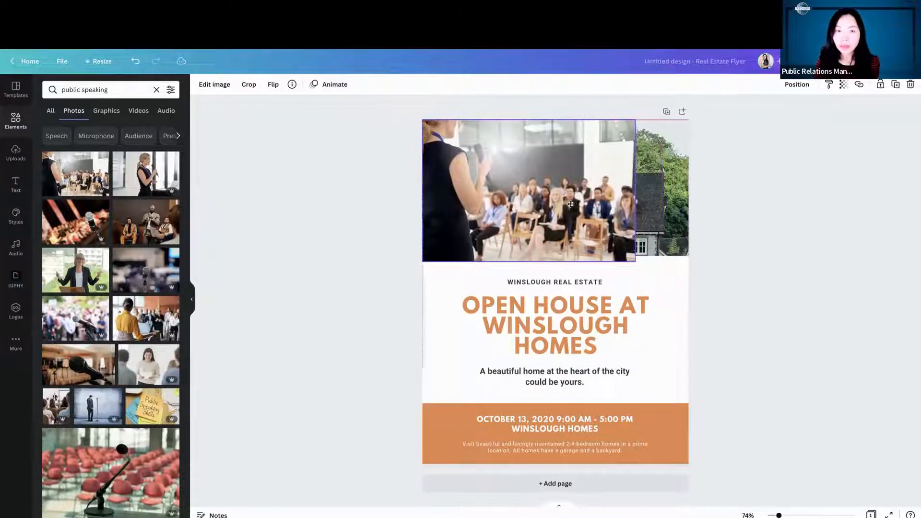
left_click_drag(635, 191, 690, 195)
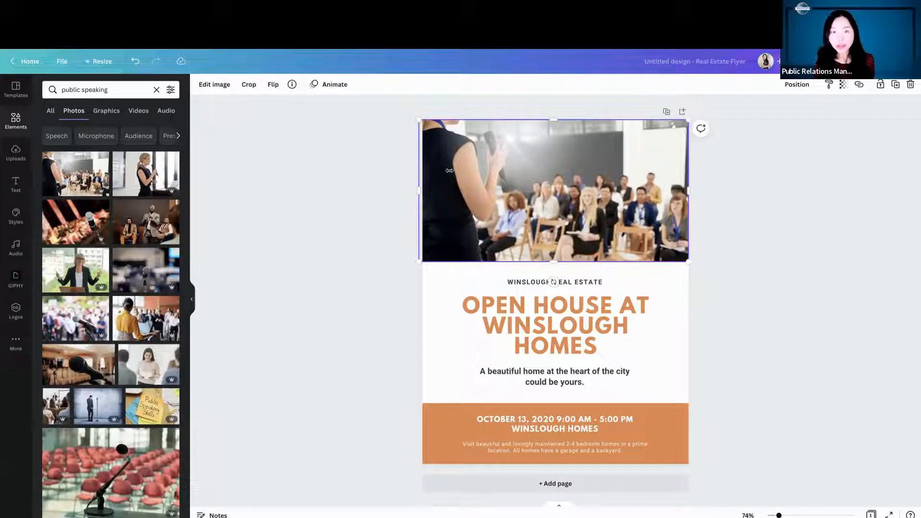
left_click_drag(419, 192, 422, 192)
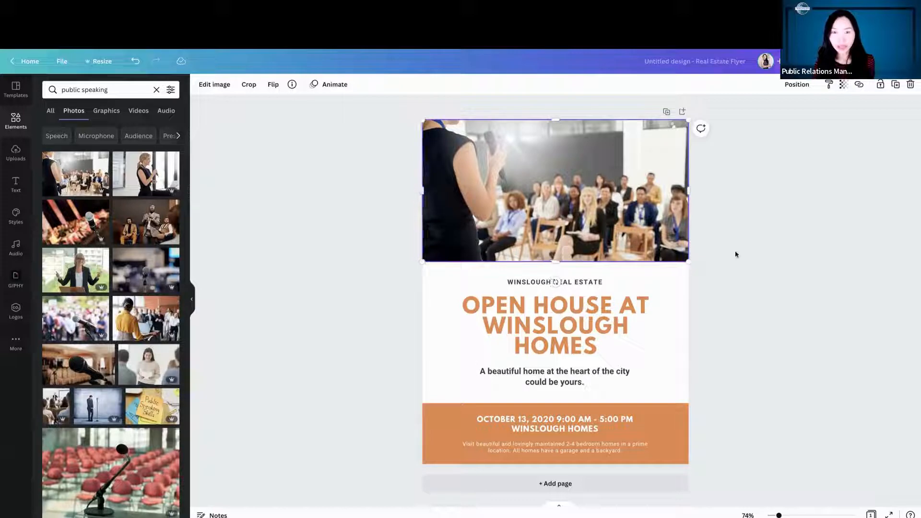
left_click(703, 265)
left_click(538, 284)
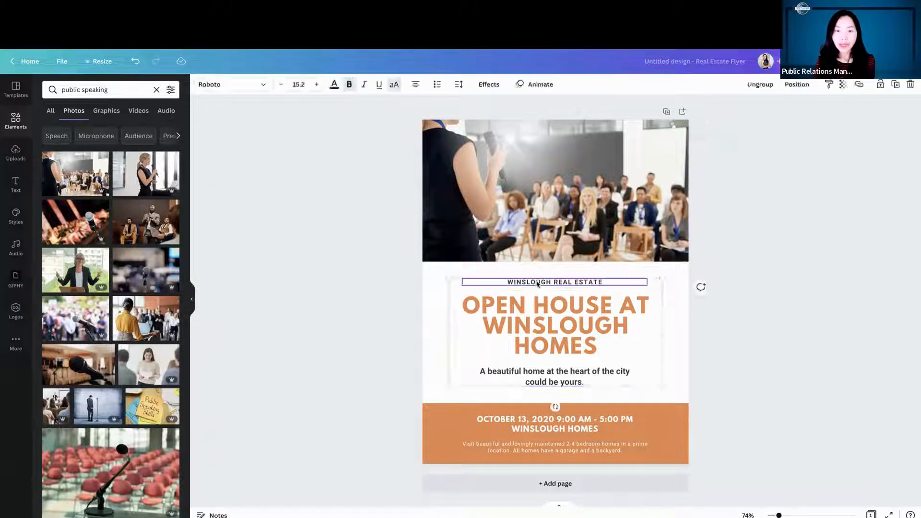
left_click(372, 319)
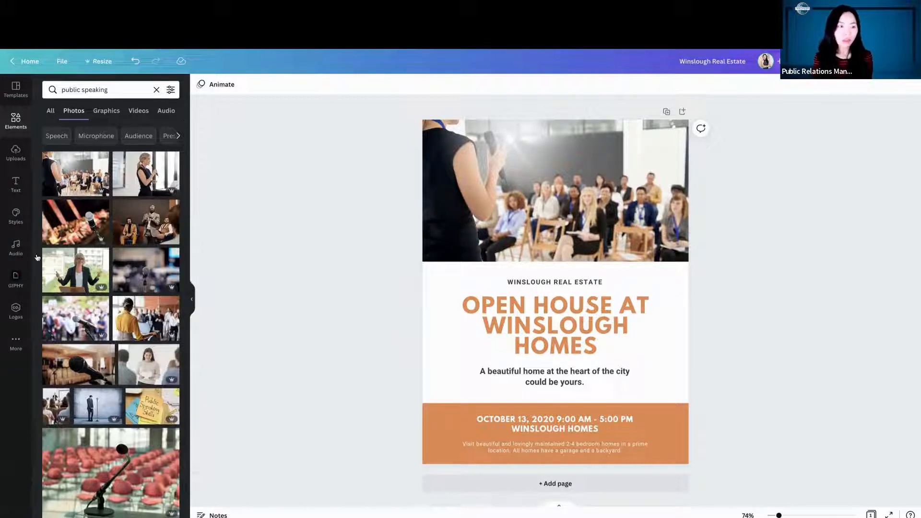
Add the full-colour Toastmasters International wordmark from the brand logos and move it just below the photo
left_click(16, 311)
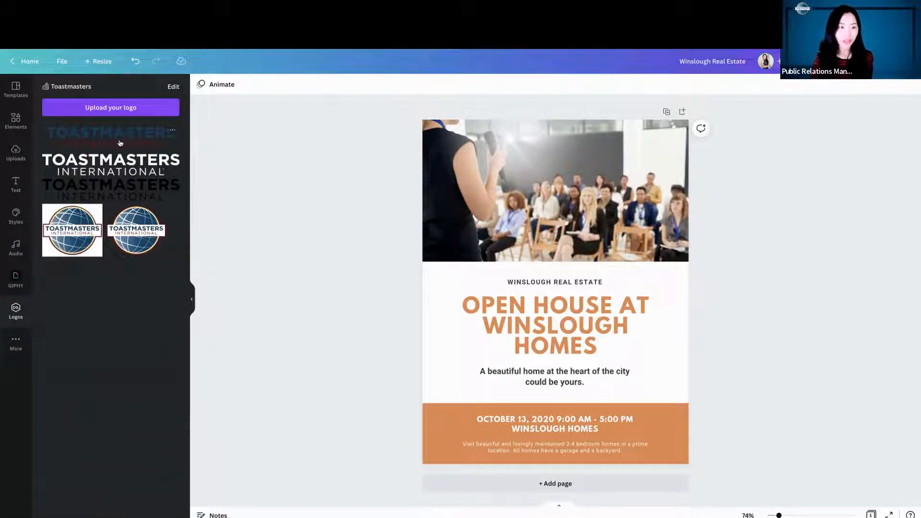
left_click(110, 189)
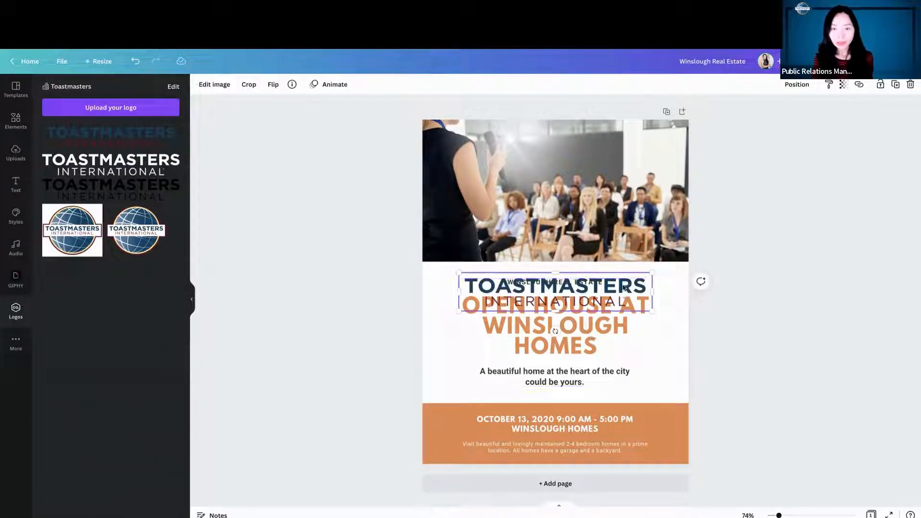
left_click_drag(626, 275, 668, 275)
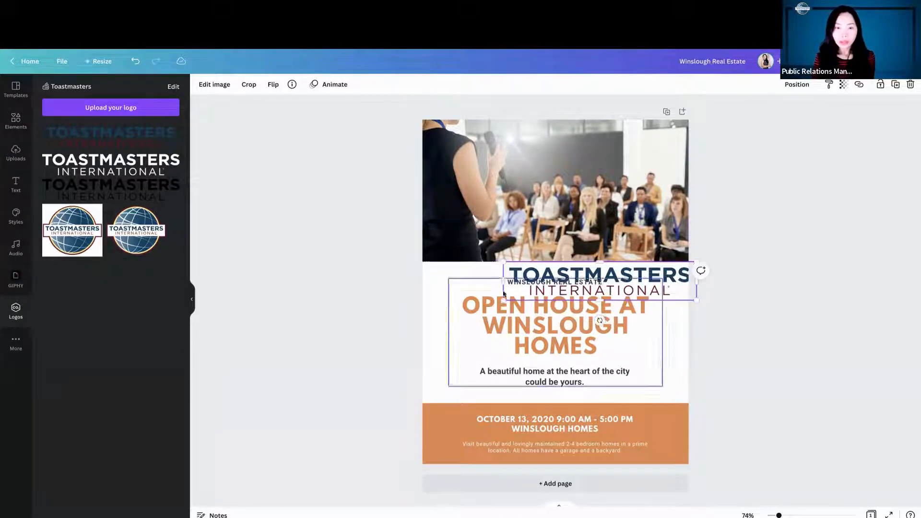
left_click(486, 306)
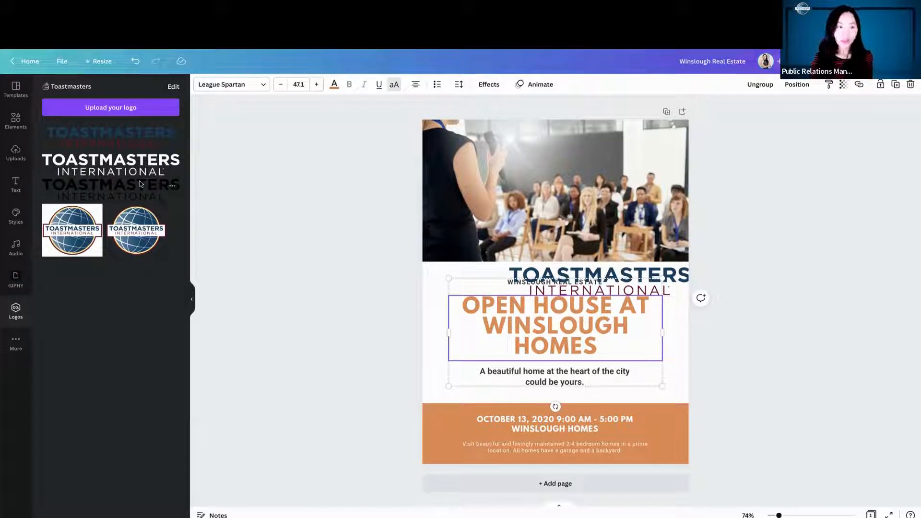
left_click(138, 142)
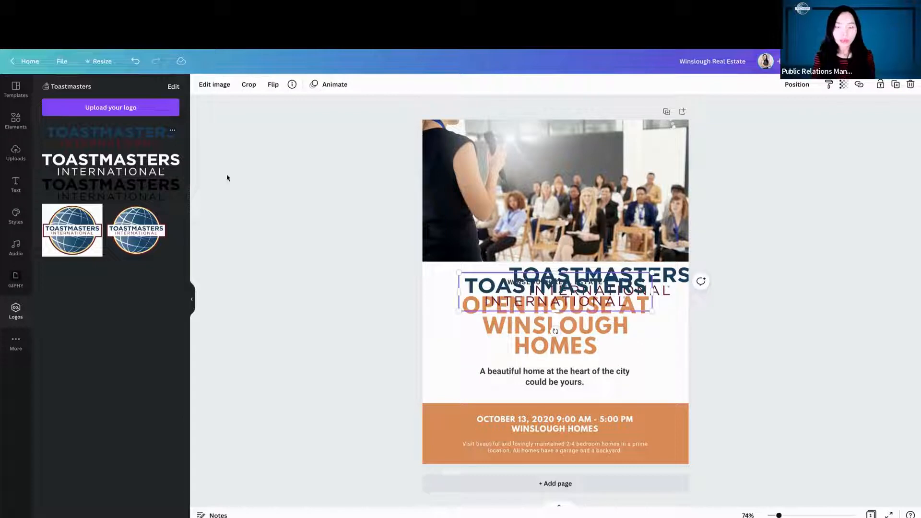
key("Delete")
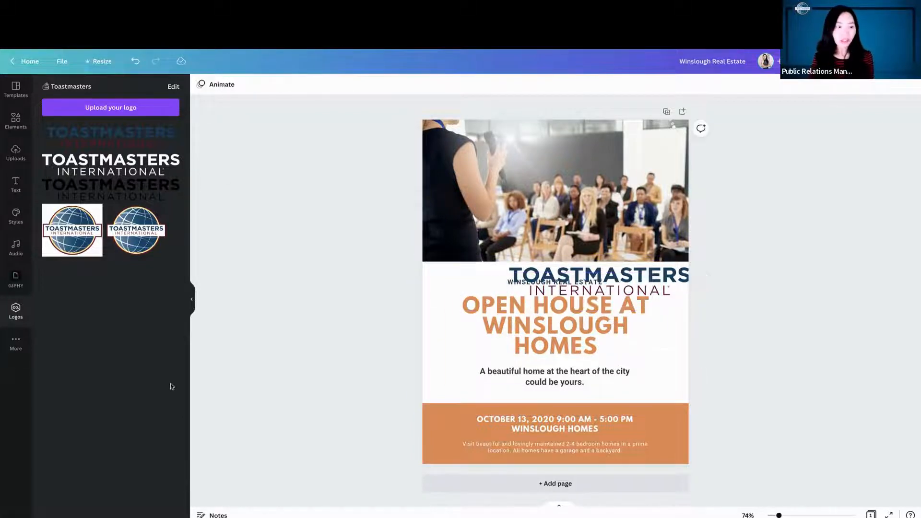
Shrink the Toastmasters wordmark, centre it below the photo, and shift the heading text group down to make room
left_click_drag(647, 290, 497, 286)
left_click_drag(597, 284, 595, 318)
left_click_drag(504, 284, 572, 284)
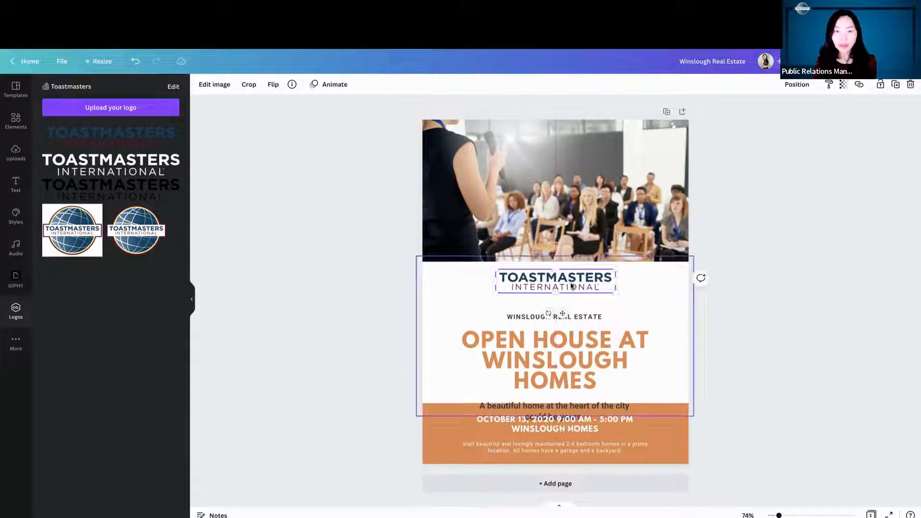
left_click(787, 319)
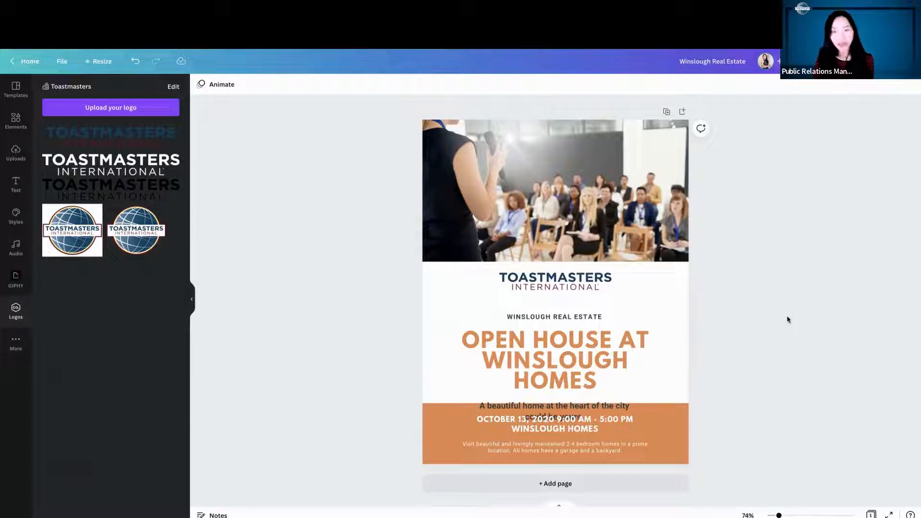
Replace the main heading text with "OPEN HOUSE"
left_click(585, 350)
left_click(585, 358)
left_click(584, 357)
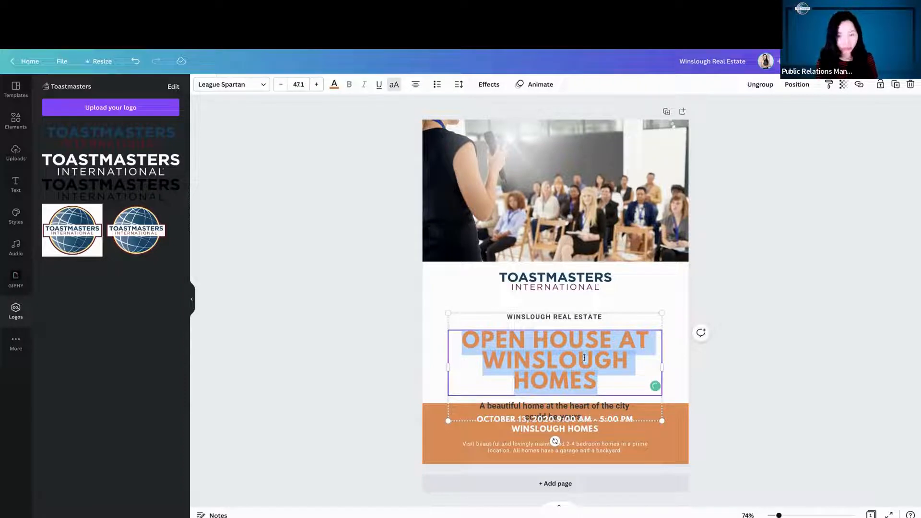
type("OPEN HOUSE")
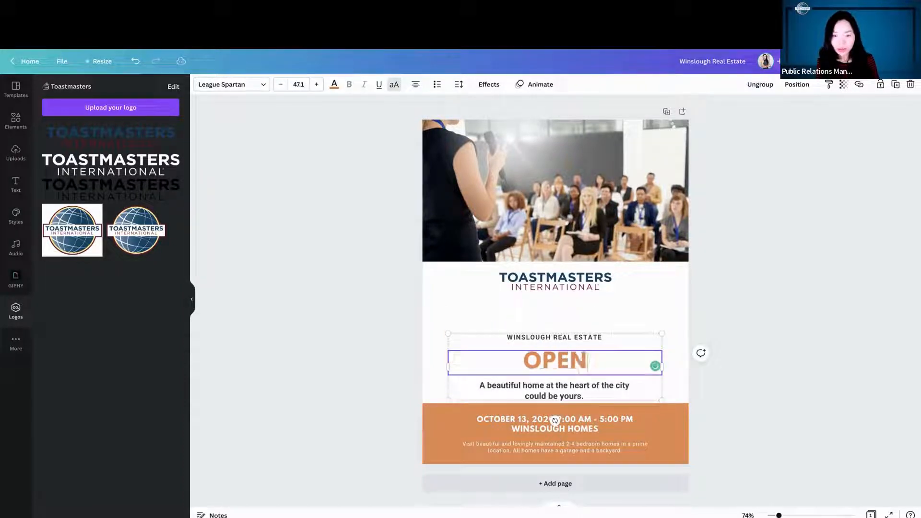
Colour the "OPEN HOUSE" heading with the TI Palette dark blue and move its text group up, clear of the orange band
triple_click(565, 356)
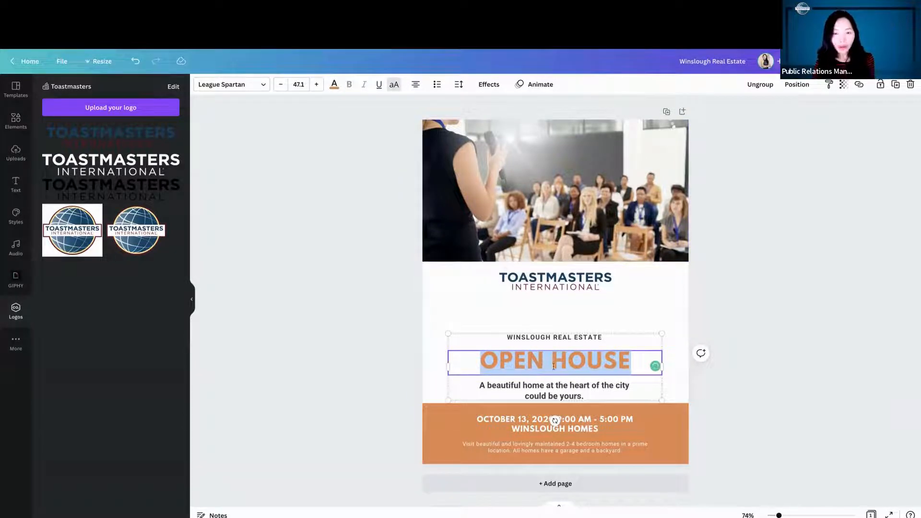
left_click(334, 84)
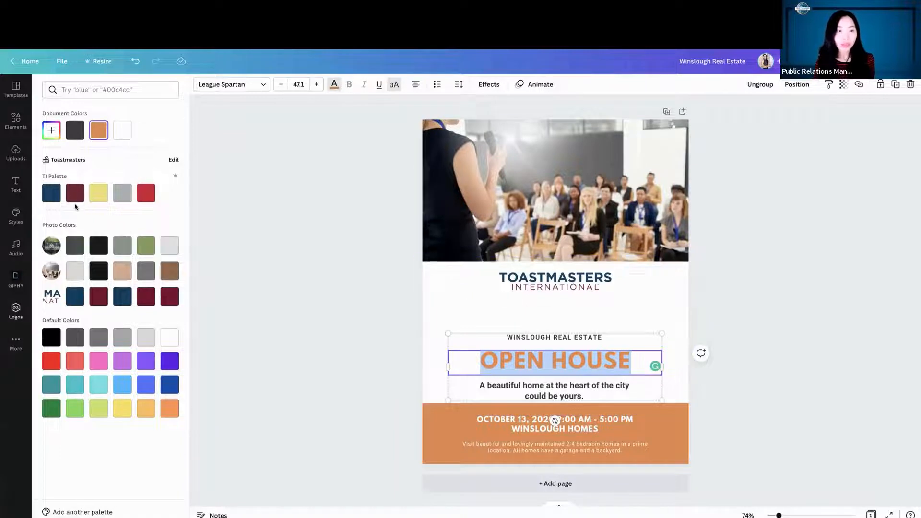
left_click(51, 193)
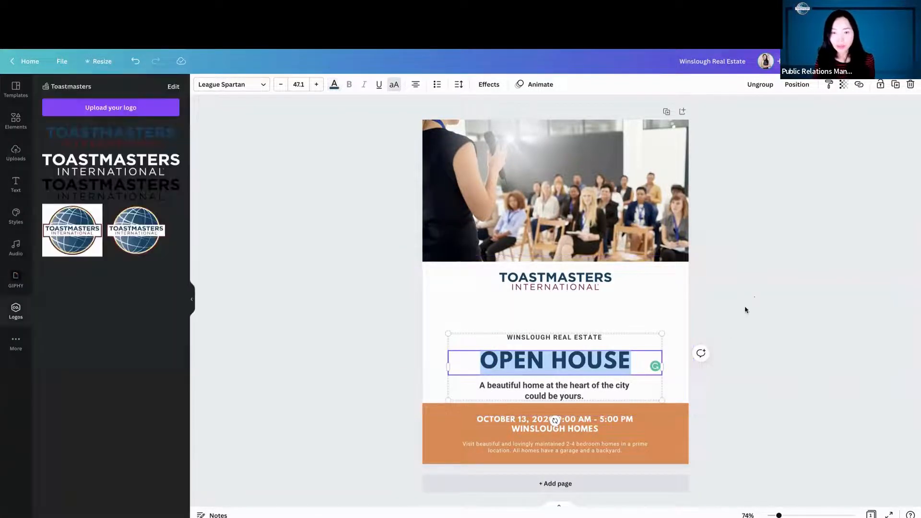
left_click(744, 310)
left_click_drag(579, 359, 579, 337)
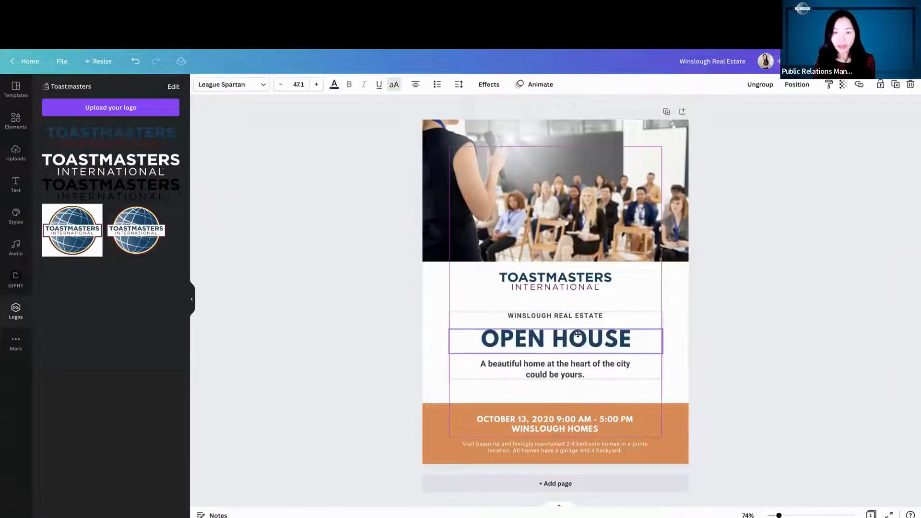
Replace the "WINSLOUGH REAL ESTATE" line above the heading with "XL TOASTMASTERS CLUB"
left_click(553, 313)
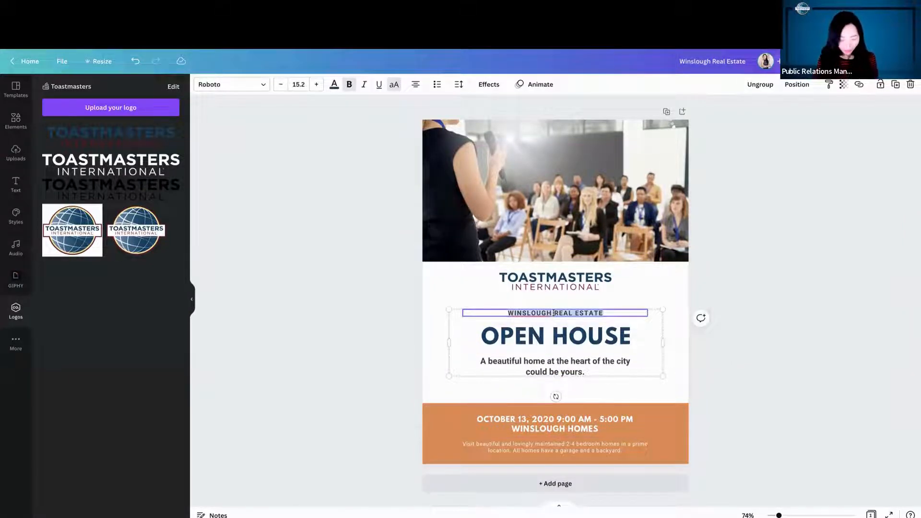
type("X")
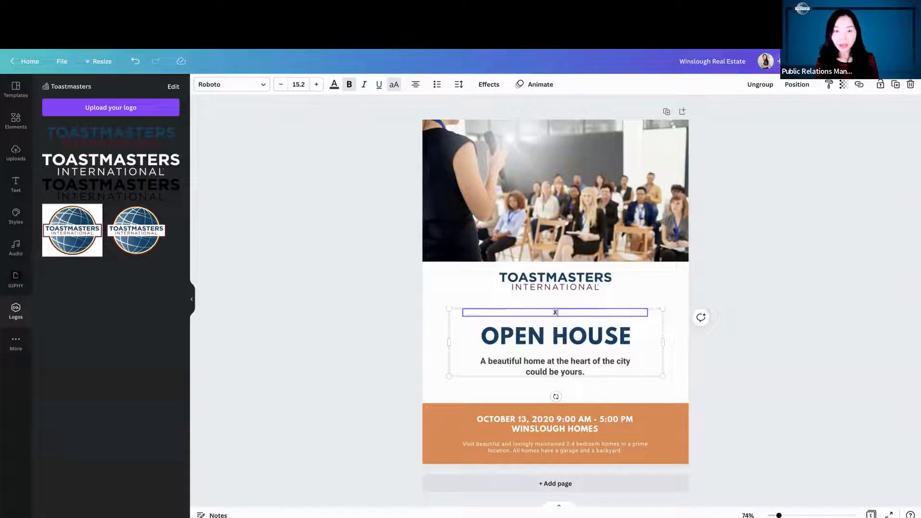
type("L ")
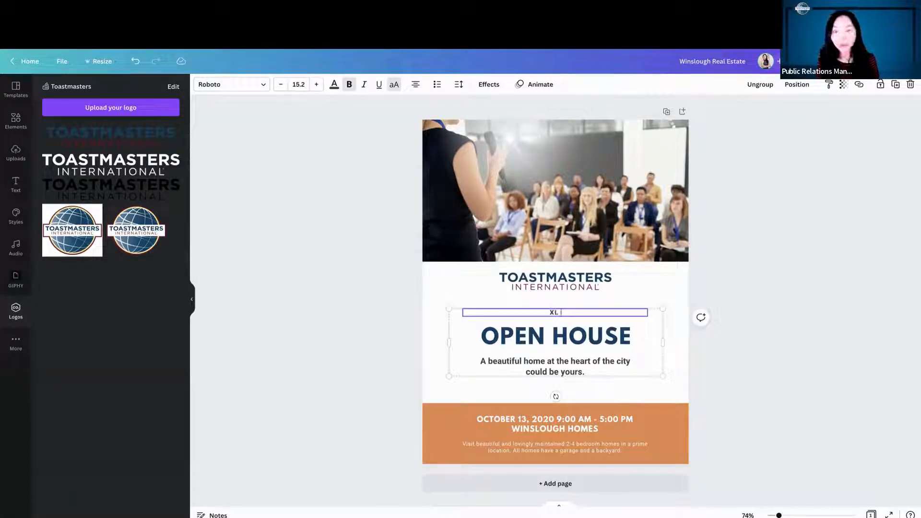
type("TOASTM")
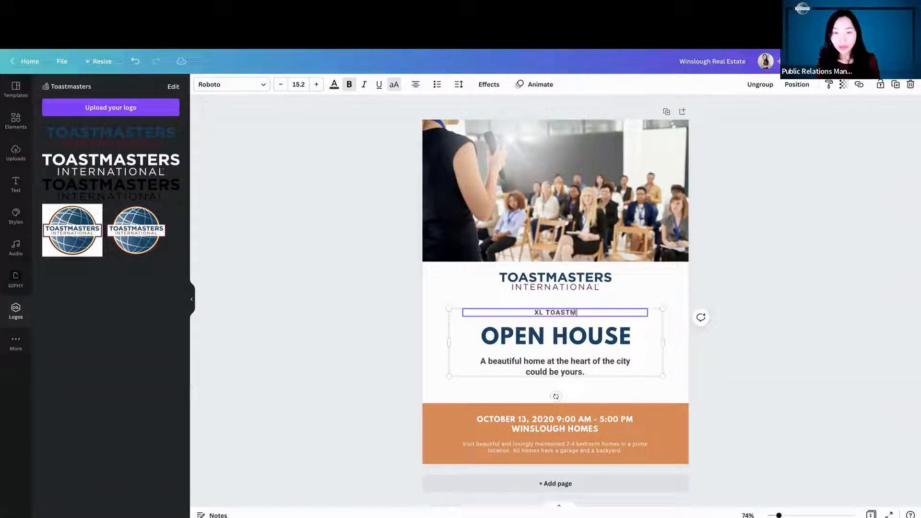
type("SA")
key("BackSpace")
key("BackSpace")
type("AS")
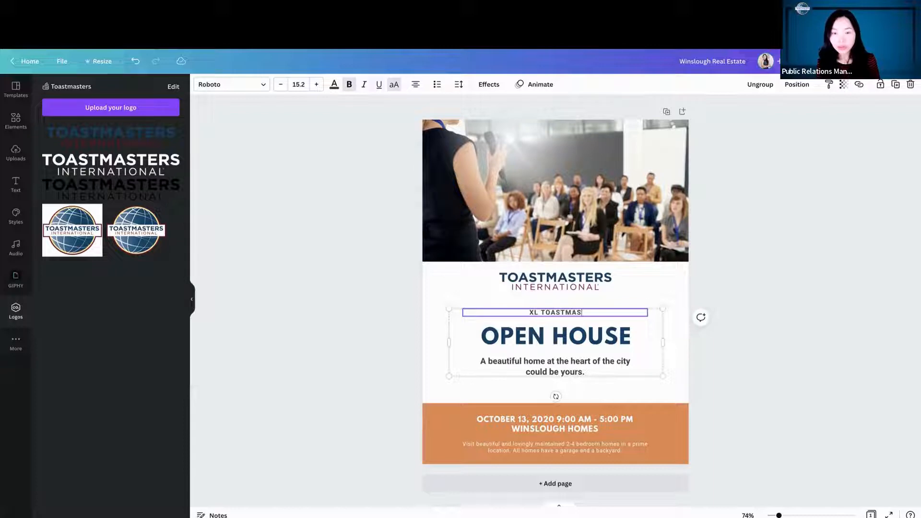
type("TERS CLUB")
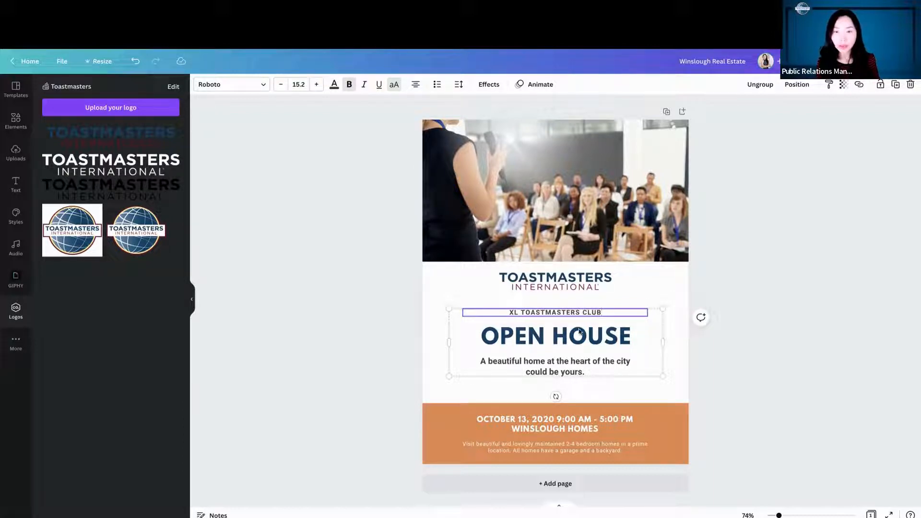
Increase the font size of the "OPEN HOUSE" heading to 53.1
double_click(564, 338)
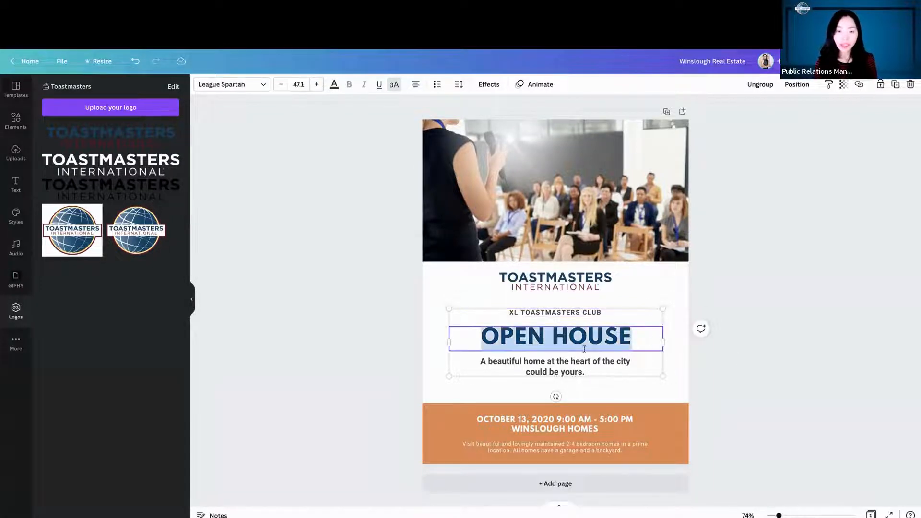
left_click(316, 84)
left_click(316, 84)
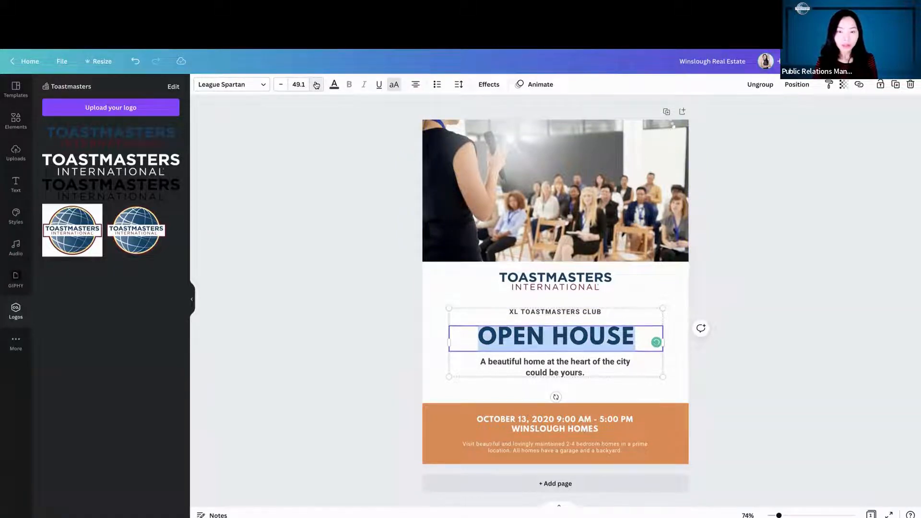
left_click(317, 85)
left_click(316, 85)
left_click(316, 84)
left_click(316, 85)
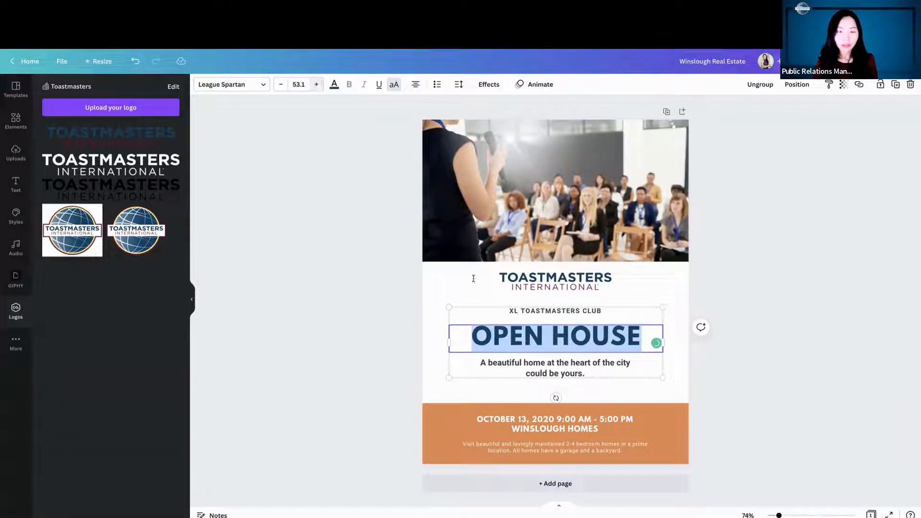
Colour the "XL TOASTMASTERS CLUB" line with the TI Palette dark blue
left_click(541, 312)
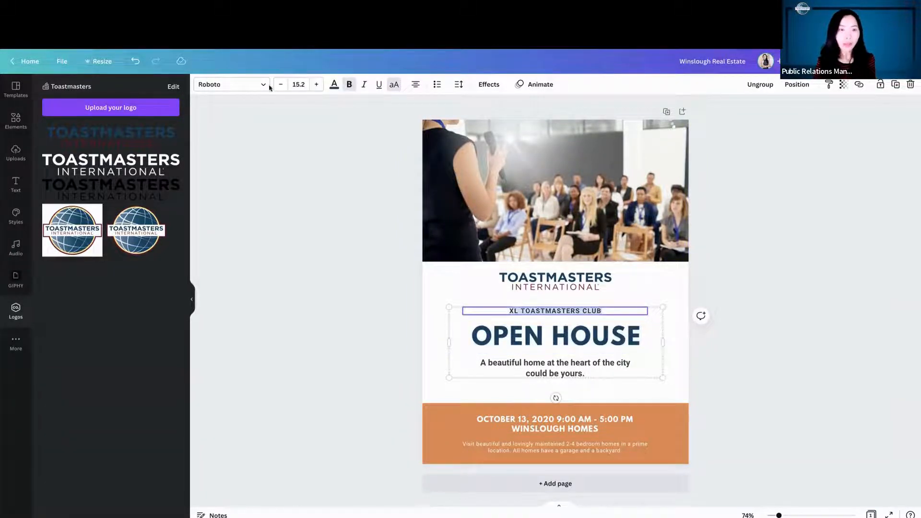
left_click(334, 84)
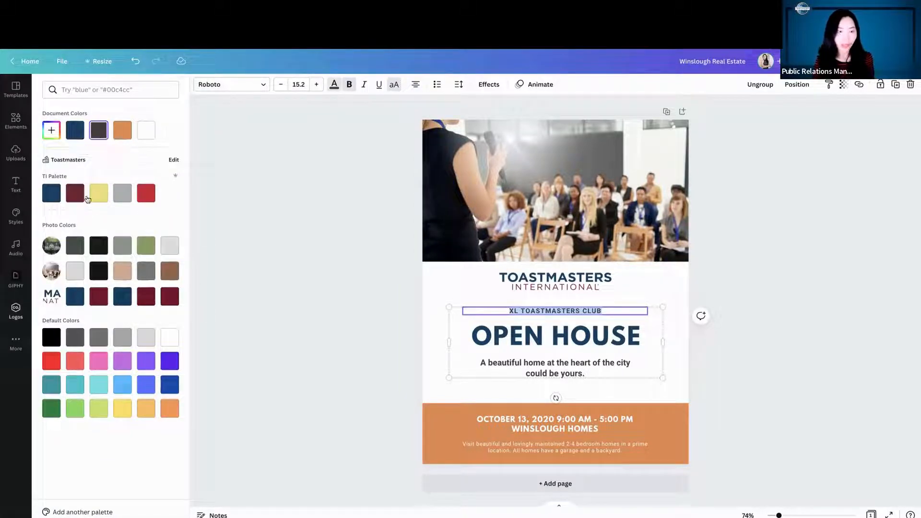
left_click(75, 197)
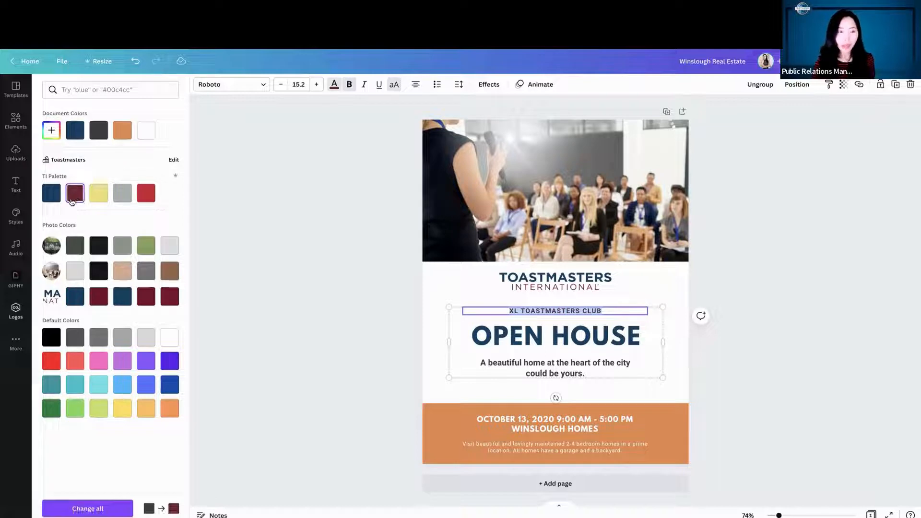
left_click(55, 197)
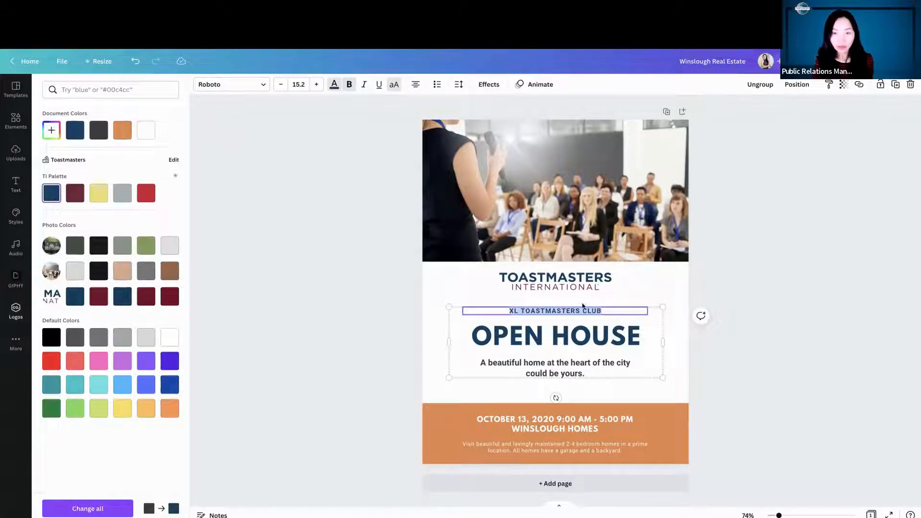
left_click(747, 385)
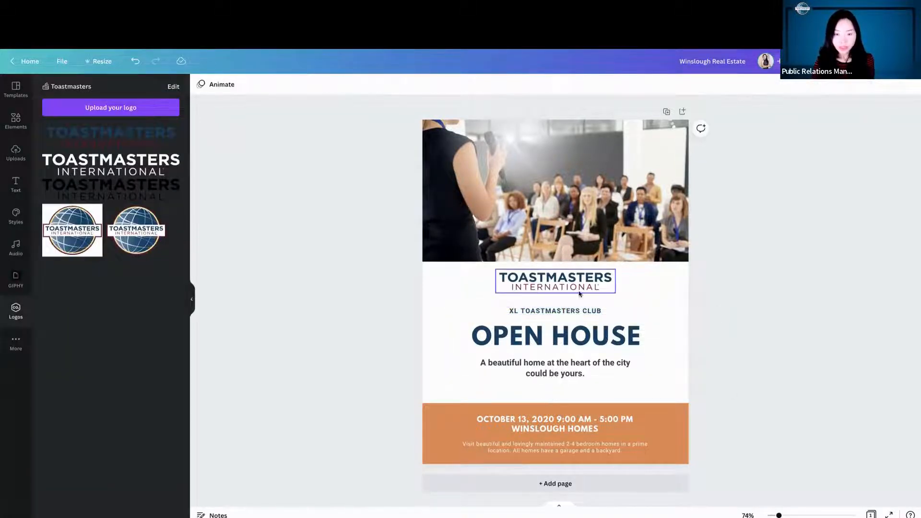
left_click(548, 367)
left_click(546, 364)
left_click(588, 375)
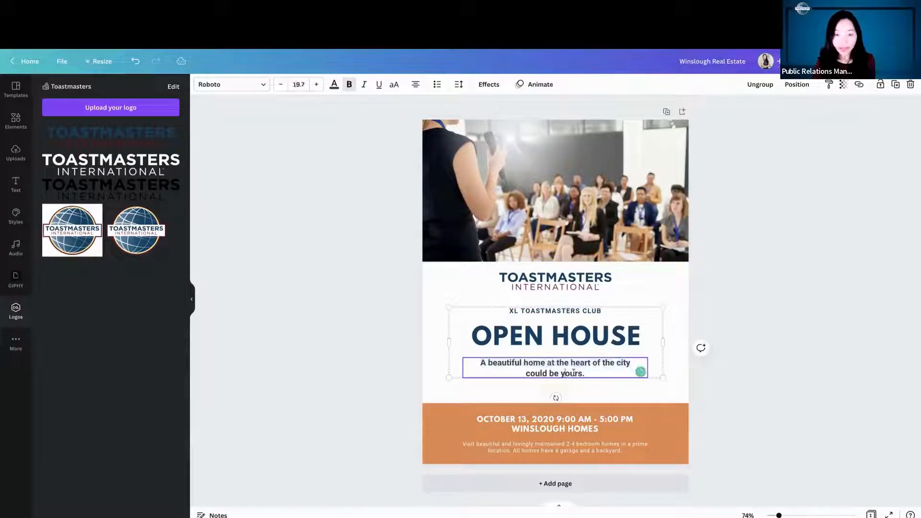
triple_click(530, 368)
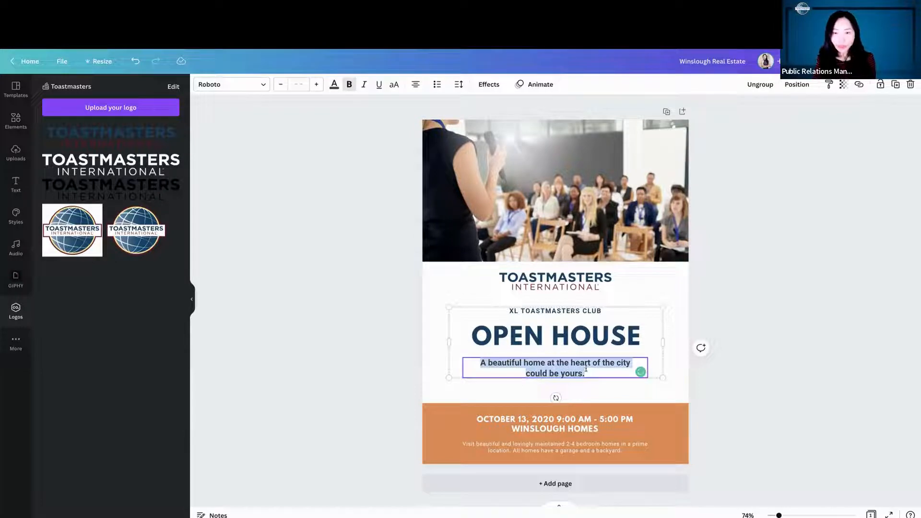
left_click(762, 377)
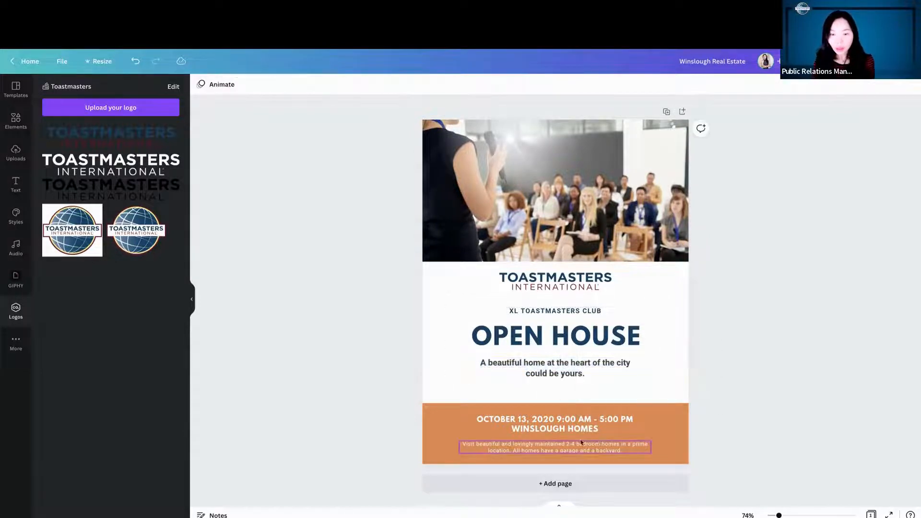
Delete the date and venue text and the home description from the orange band, keeping the band itself
left_click(682, 411)
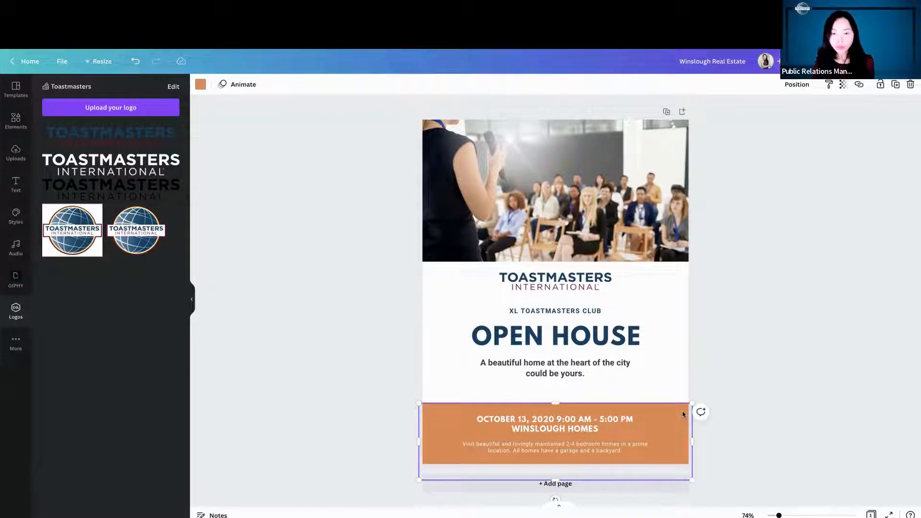
left_click(765, 427)
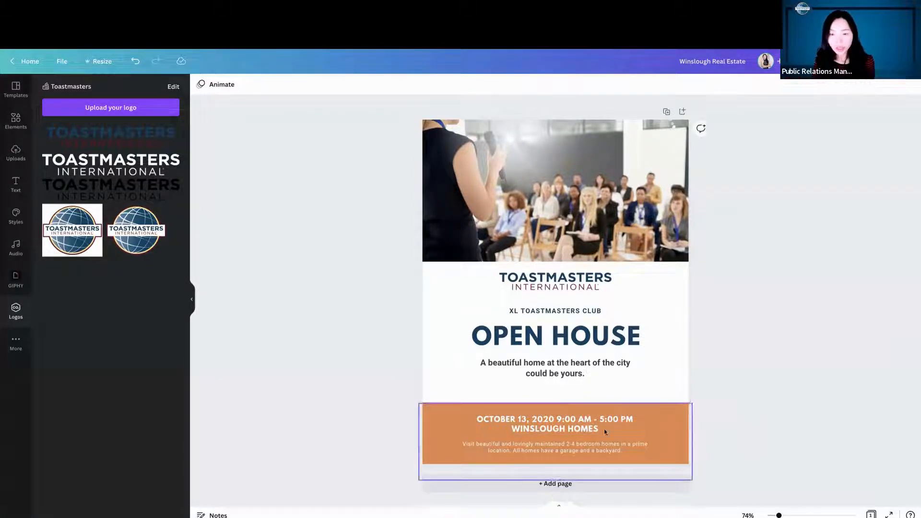
left_click_drag(398, 412, 649, 466)
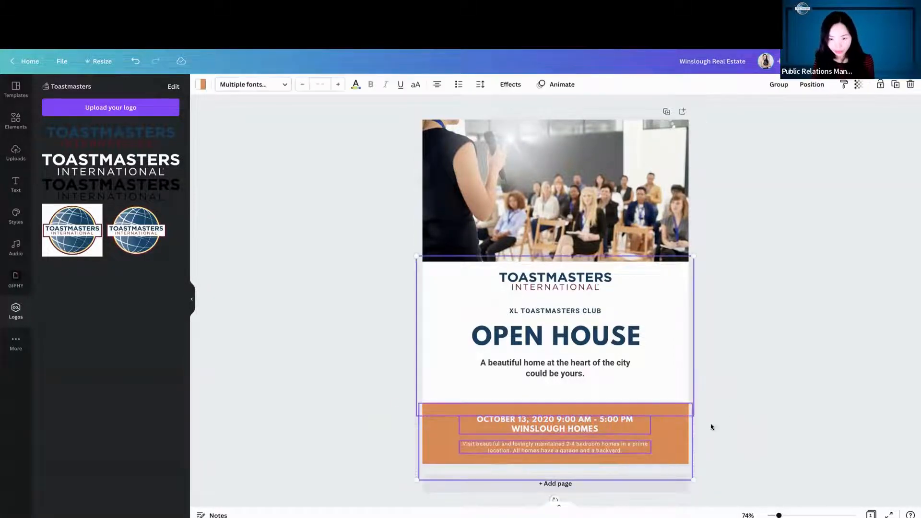
left_click(681, 424, "shift")
key("Delete")
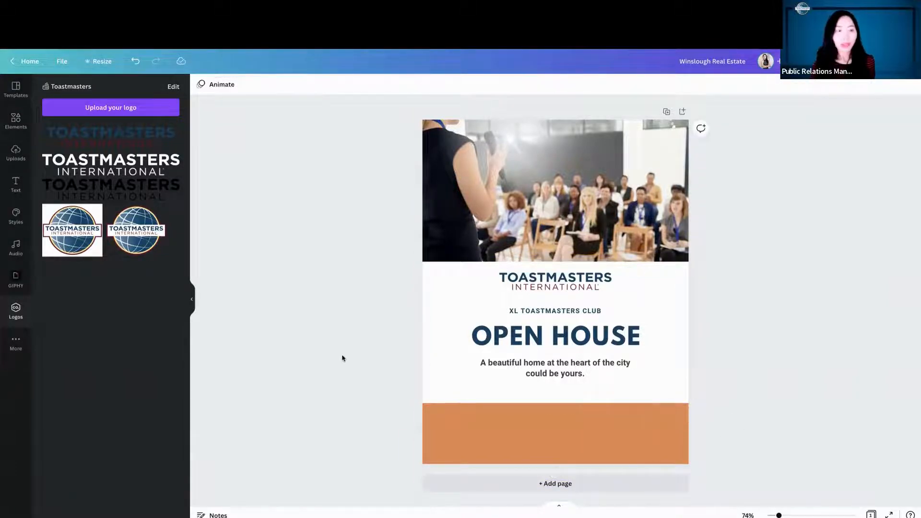
Select the orange band and return to the "public speaking" photo results to find an image for it
left_click(421, 419)
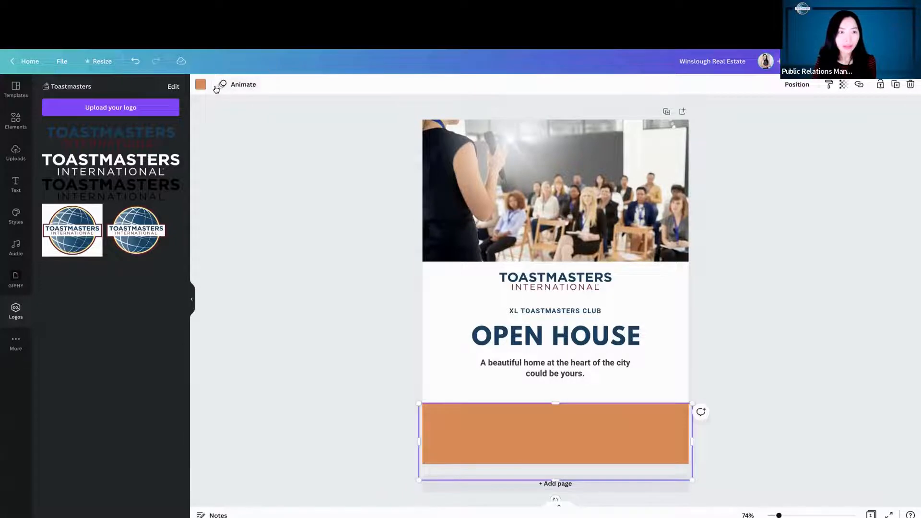
left_click(200, 84)
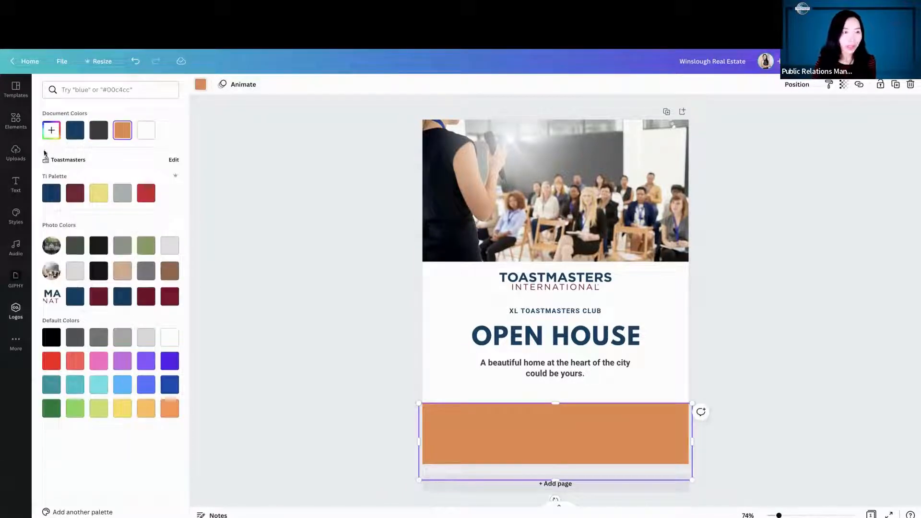
left_click(16, 121)
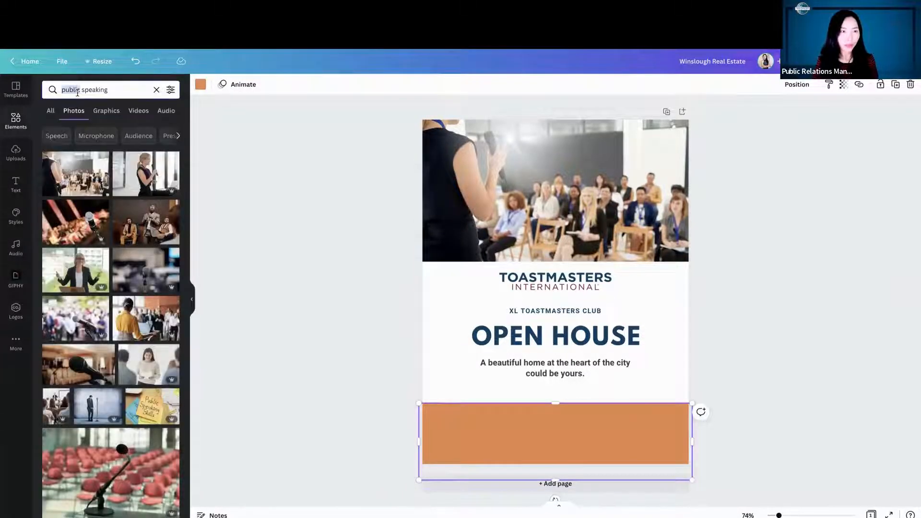
triple_click(78, 90)
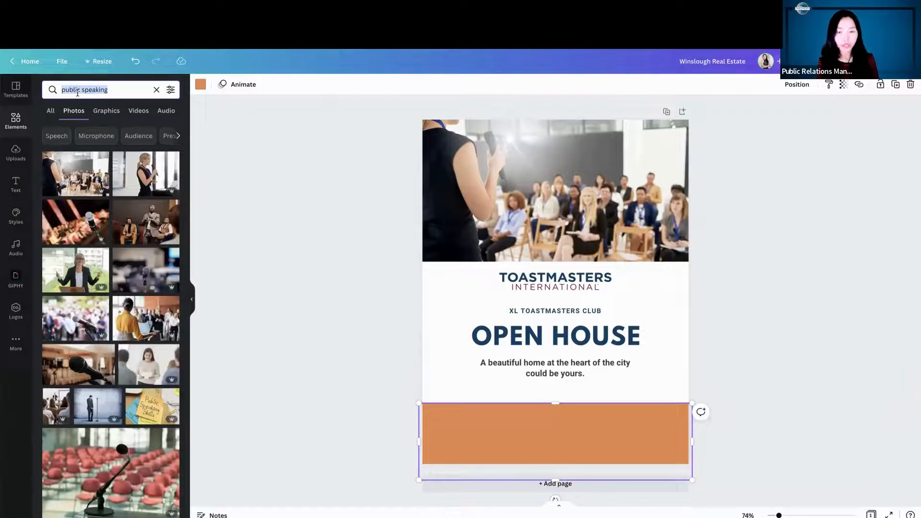
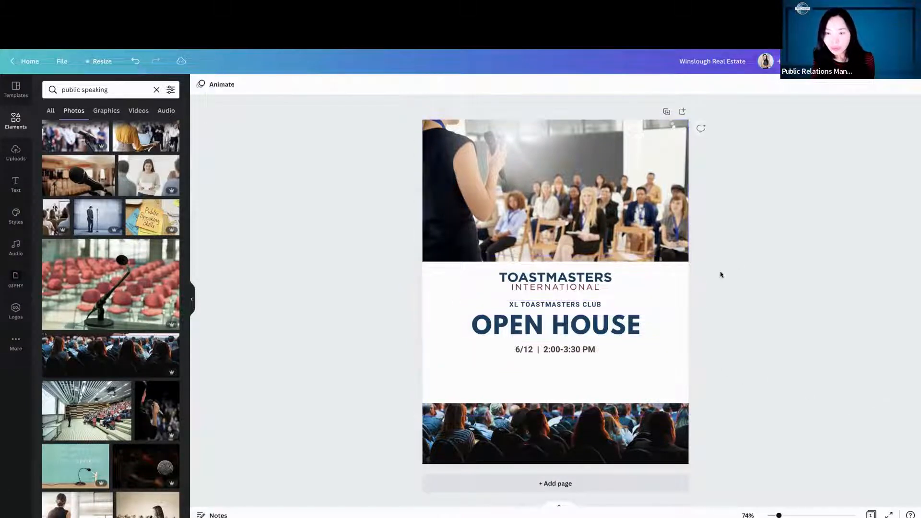
Select the "XL TOASTMASTERS CLUB" line, the "OPEN HOUSE" heading and the date and time line together
left_click(564, 304)
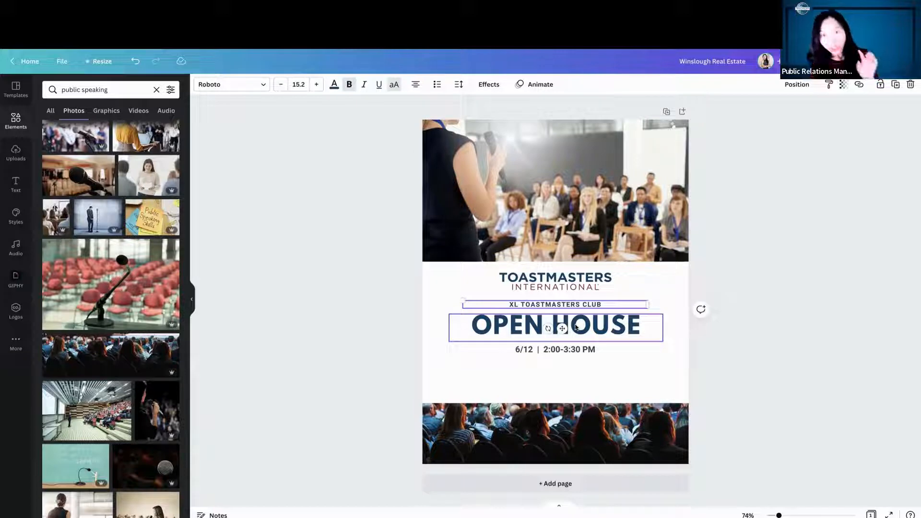
left_click(578, 329, "shift")
left_click(586, 355, "shift")
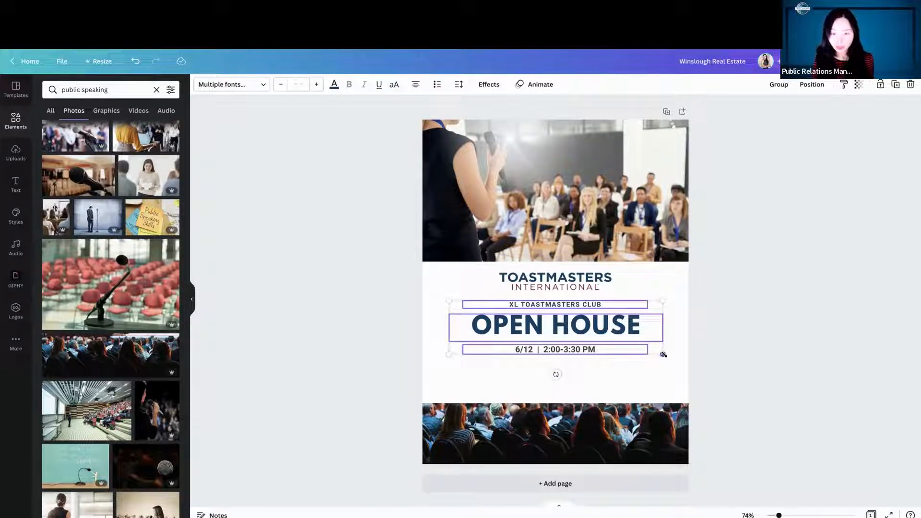
left_click_drag(663, 354, 683, 360)
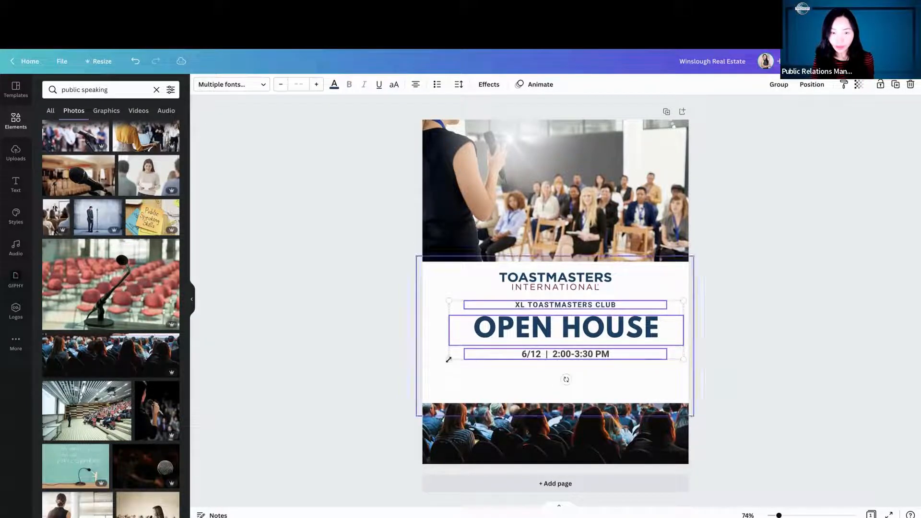
left_click_drag(448, 360, 442, 363)
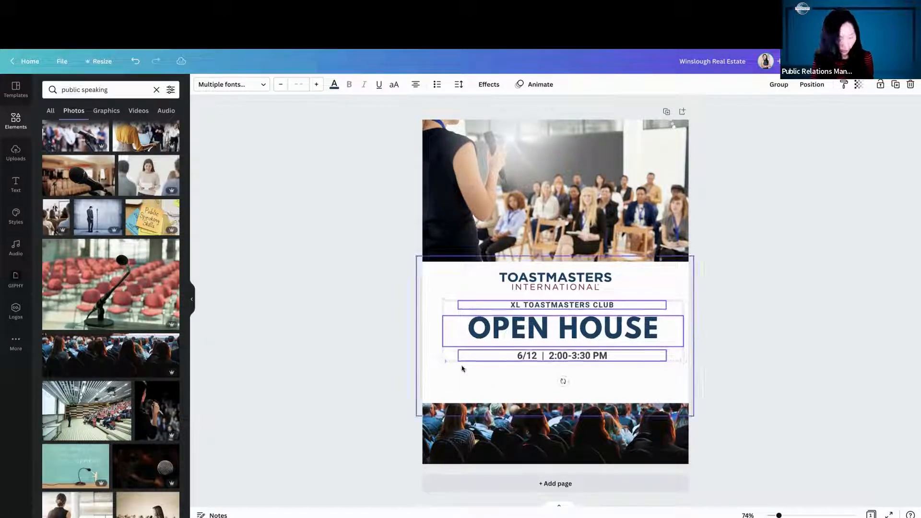
key("ctrl+z")
key("ctrl+z")
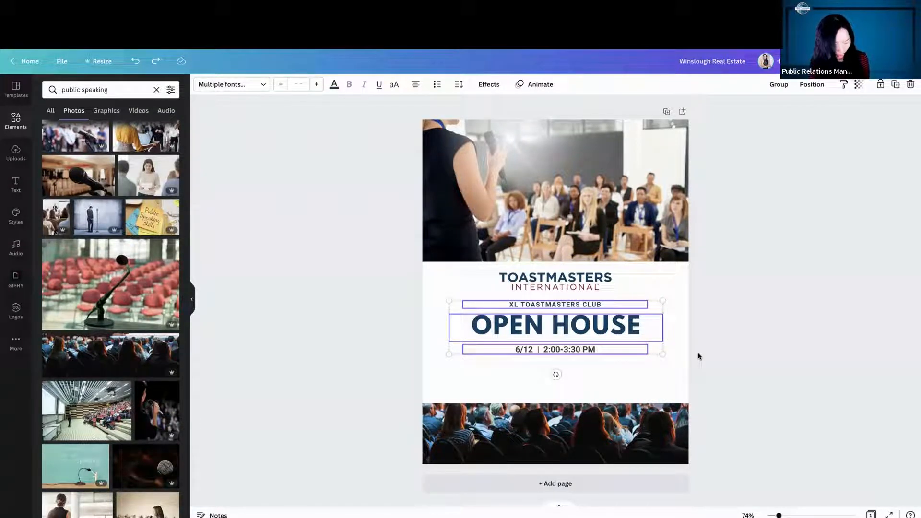
Enlarge the three selected text lines evenly about their centre and move them slightly down beneath the logo
key("alt")
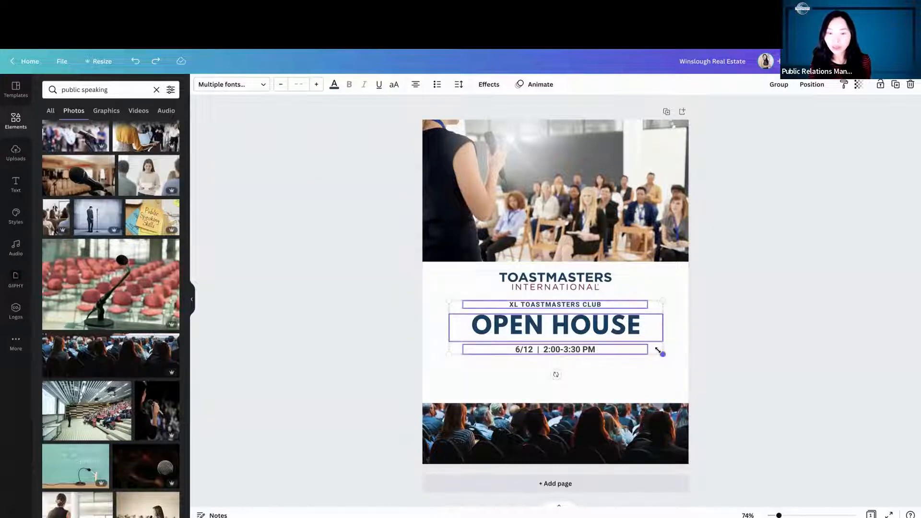
left_click_drag(662, 354, 674, 372)
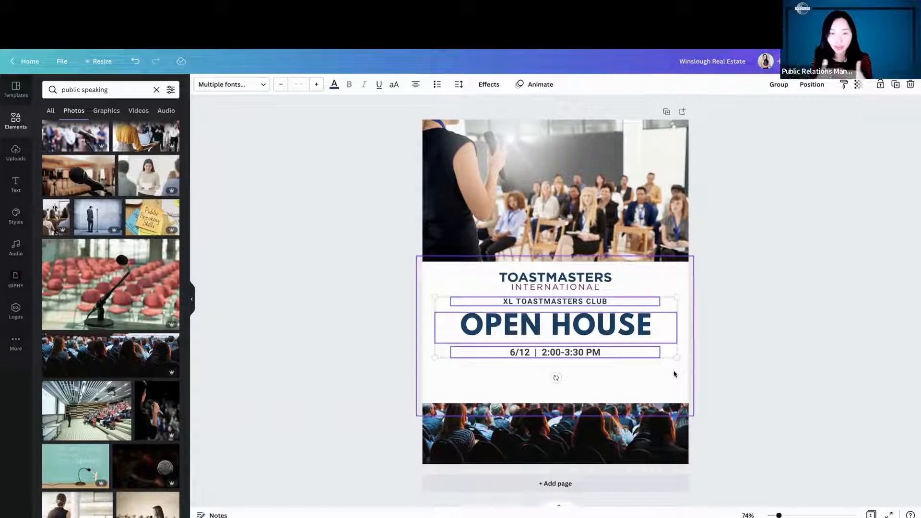
left_click_drag(604, 344, 557, 355)
left_click(794, 363)
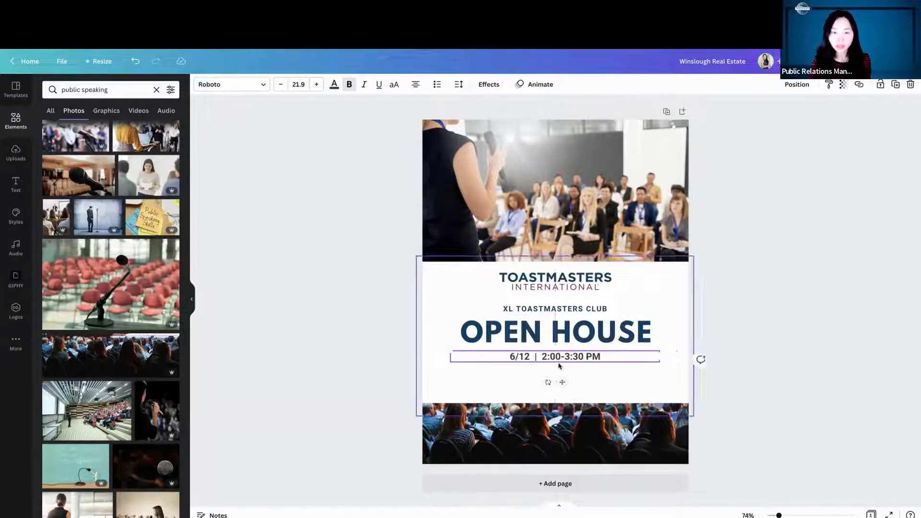
Colour the "6/12 | 2:00-3:30 PM" line with the TI Palette maroon
left_click(334, 85)
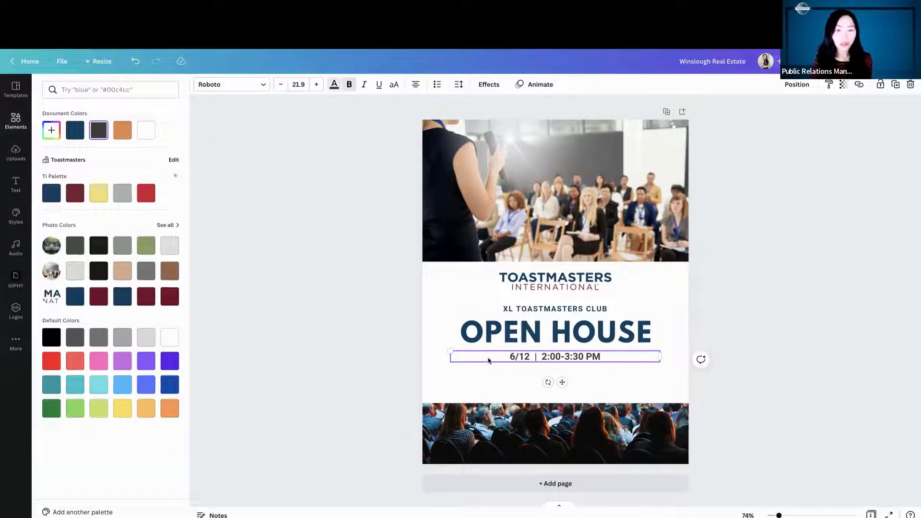
left_click(85, 198)
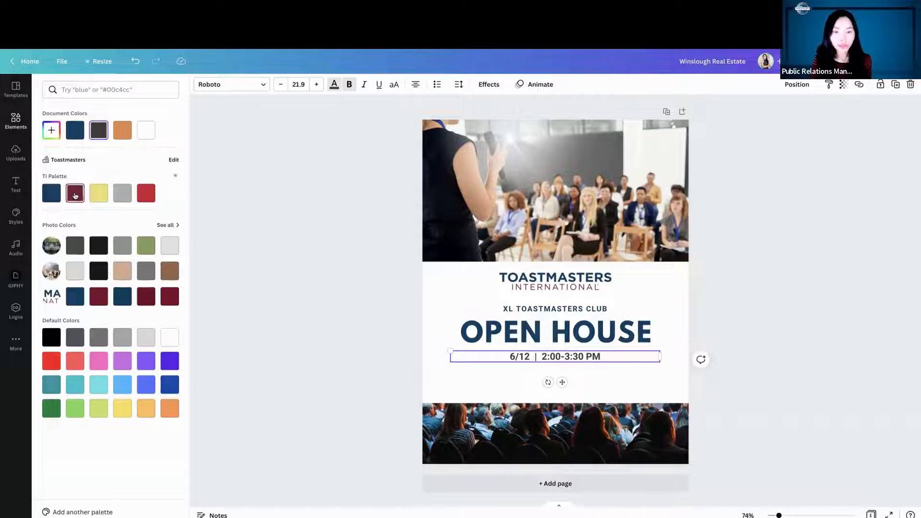
left_click(786, 335)
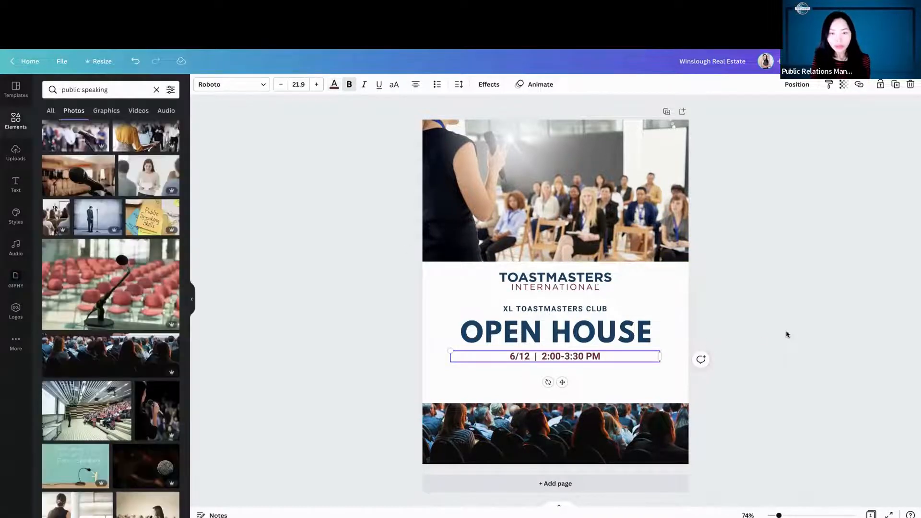
left_click(554, 359)
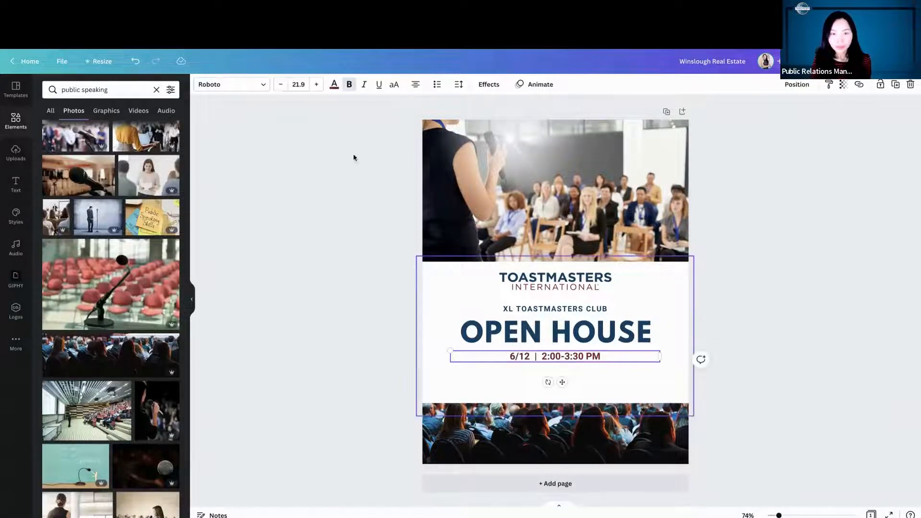
left_click(280, 153)
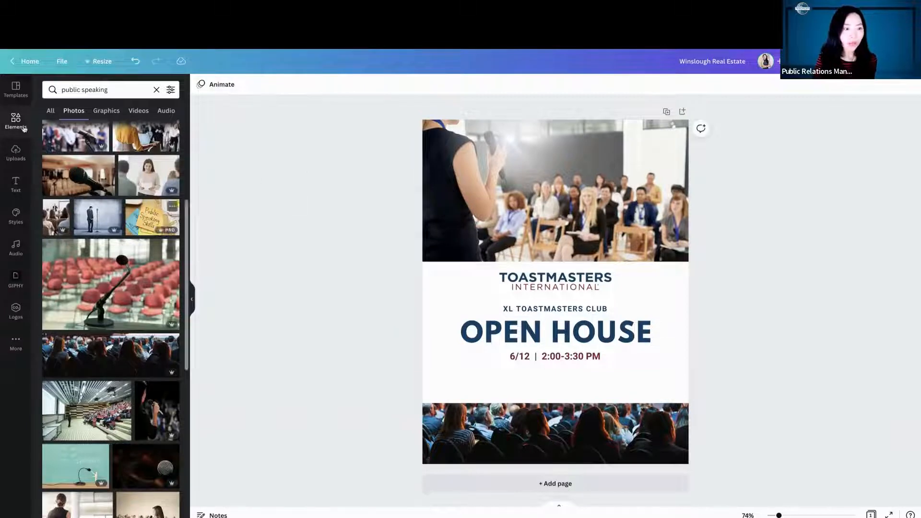
left_click(16, 184)
left_click(73, 161)
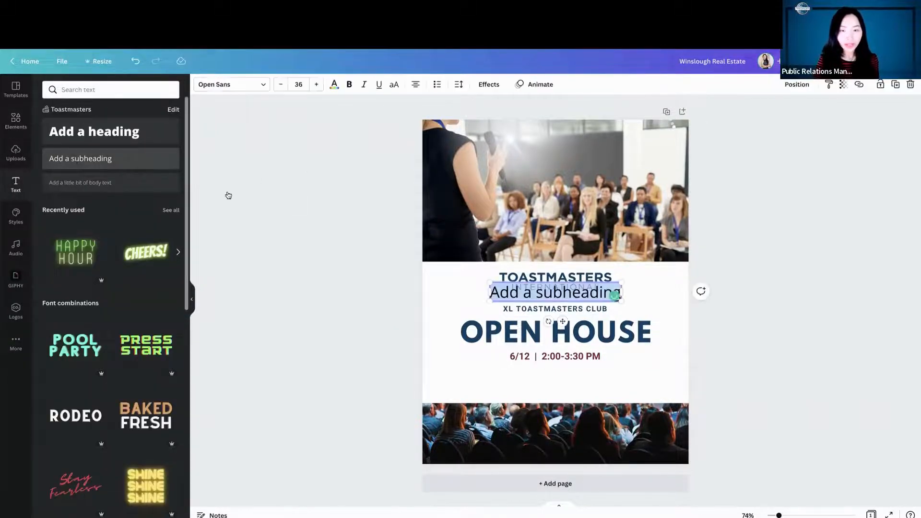
left_click_drag(497, 283, 508, 372)
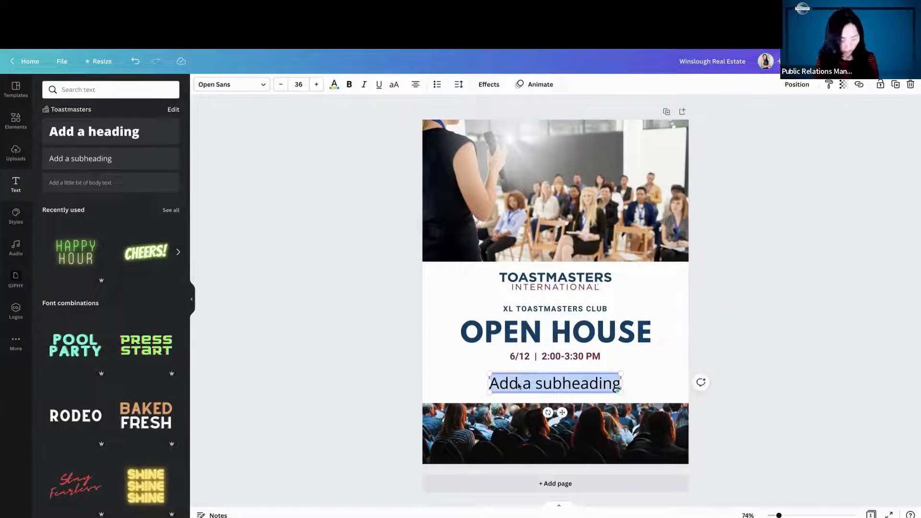
type("http")
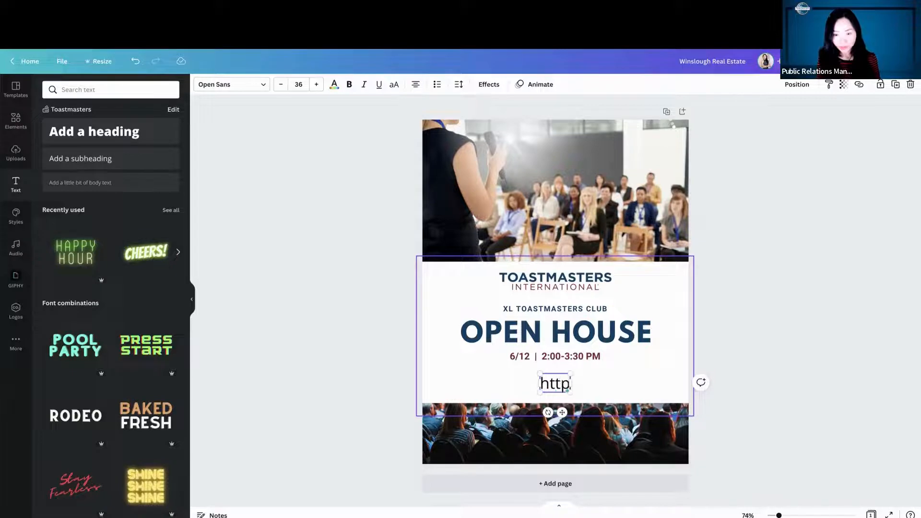
type("://,,\\")
key("BackSpace")
key("BackSpace")
key("BackSpace")
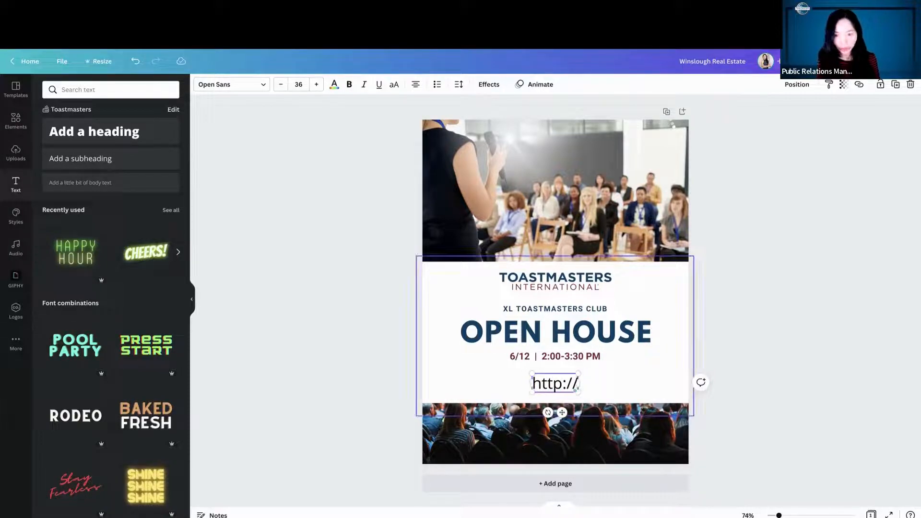
type("dfdszgds")
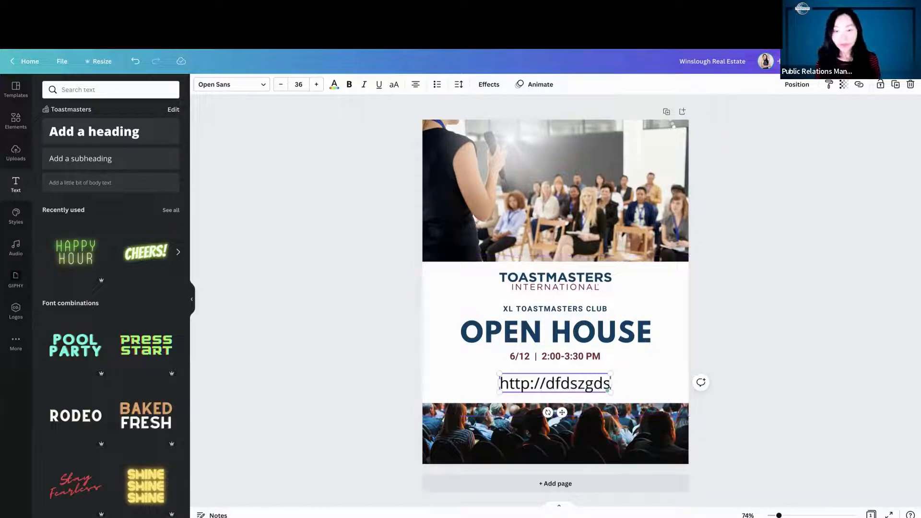
type("gdg.com")
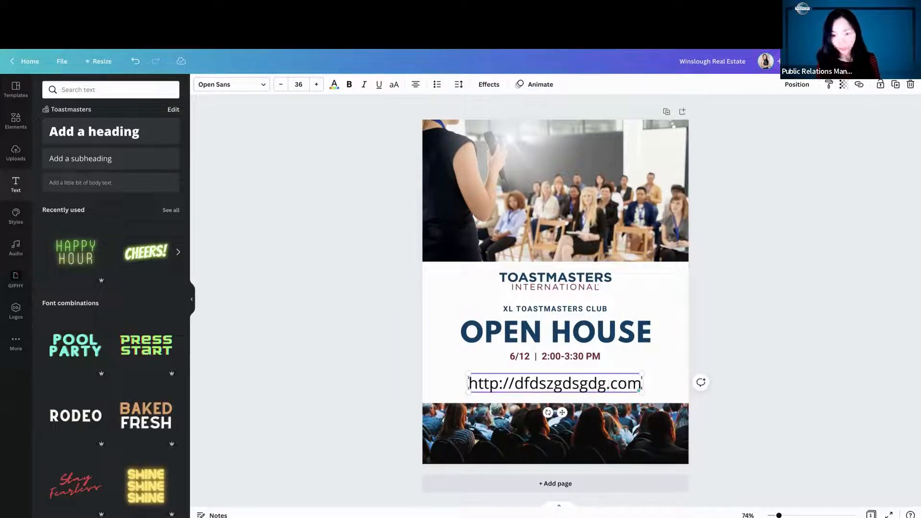
Colour the web address with the dark grey document colour and reduce its font size by about a third
triple_click(569, 382)
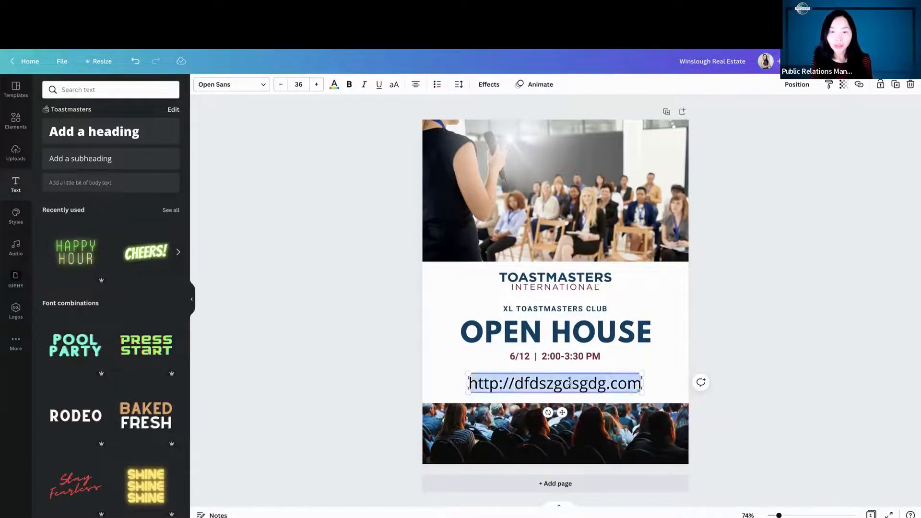
left_click(334, 85)
left_click(98, 131)
double_click(281, 86)
left_click(281, 85)
left_click(280, 85)
left_click(280, 85)
left_click(280, 85)
left_click(751, 374)
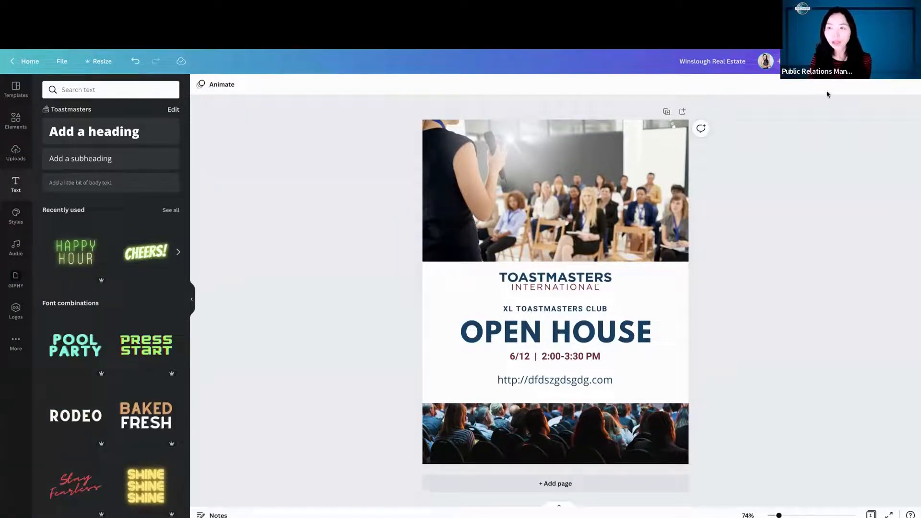
Choose PDF Print as the download file type and examine its Color Space options
left_click(893, 61)
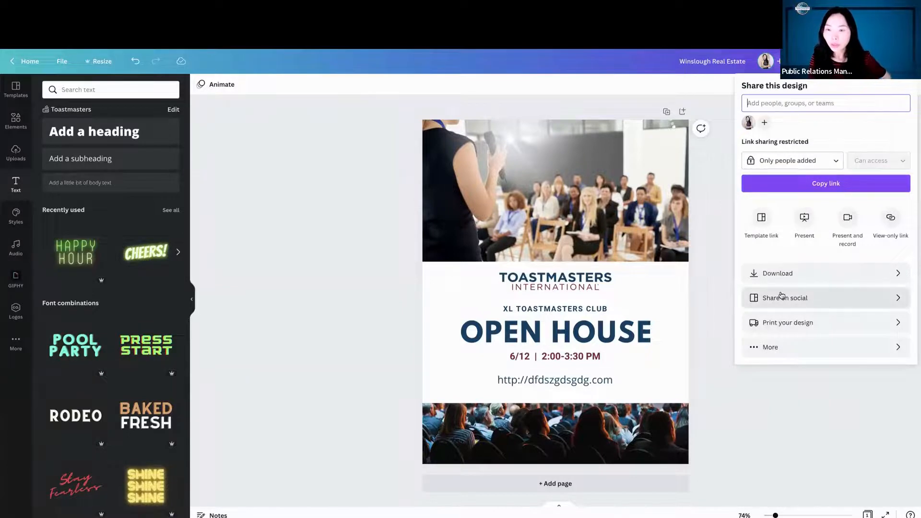
left_click(774, 273)
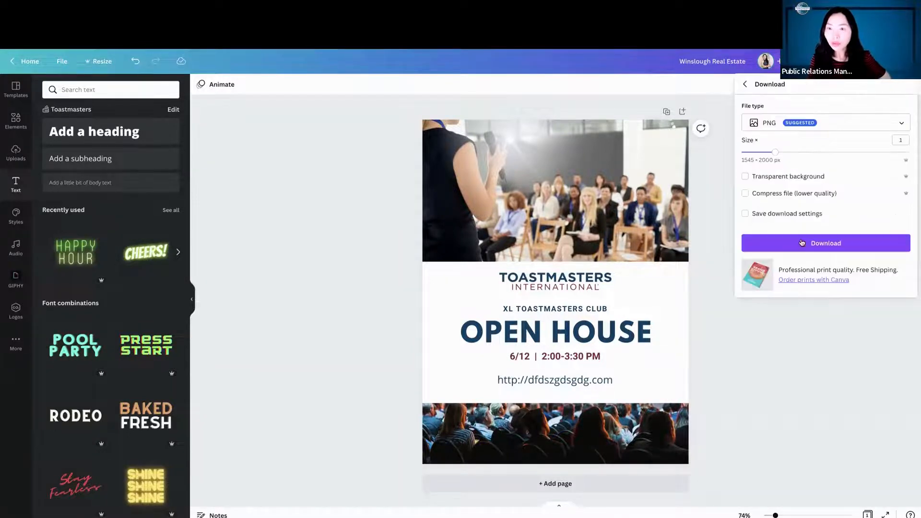
left_click(811, 126)
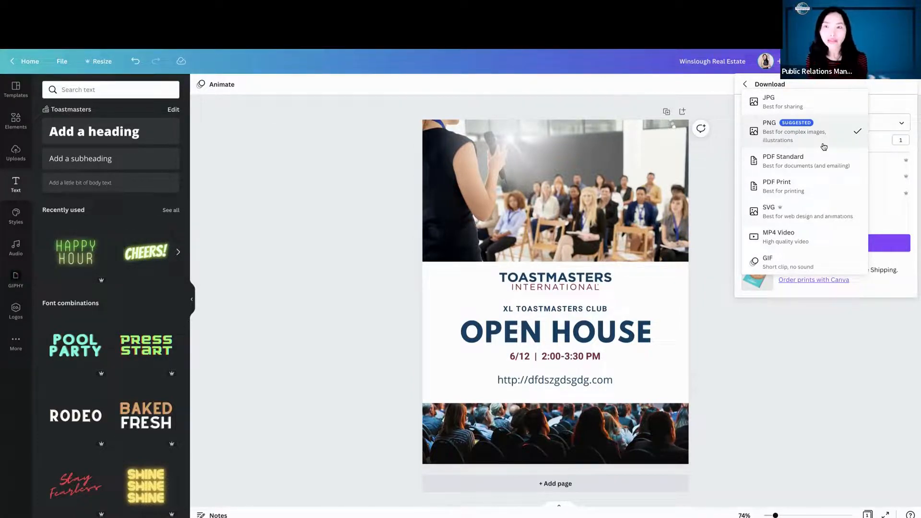
left_click(801, 190)
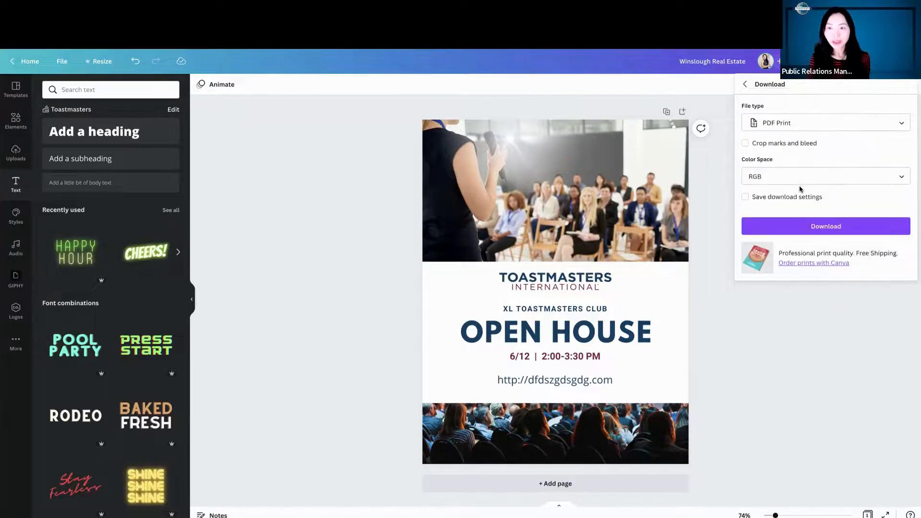
left_click(895, 177)
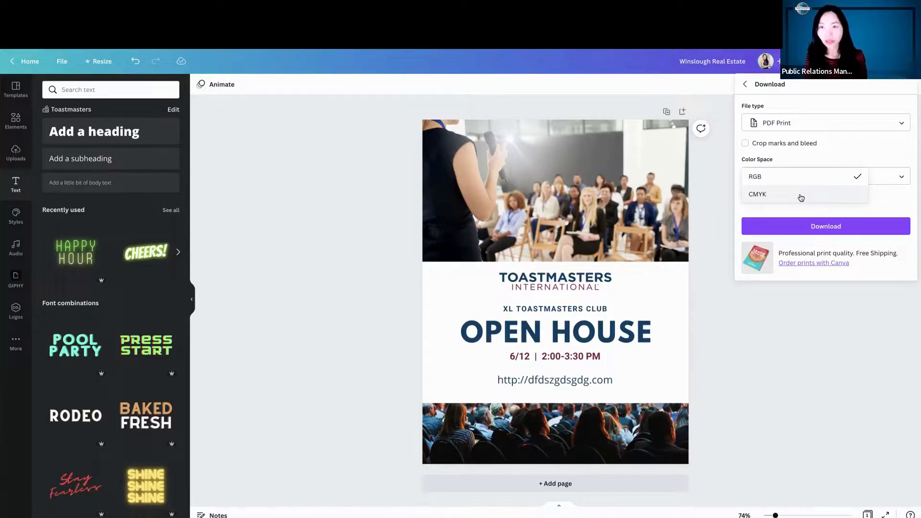
left_click(822, 158)
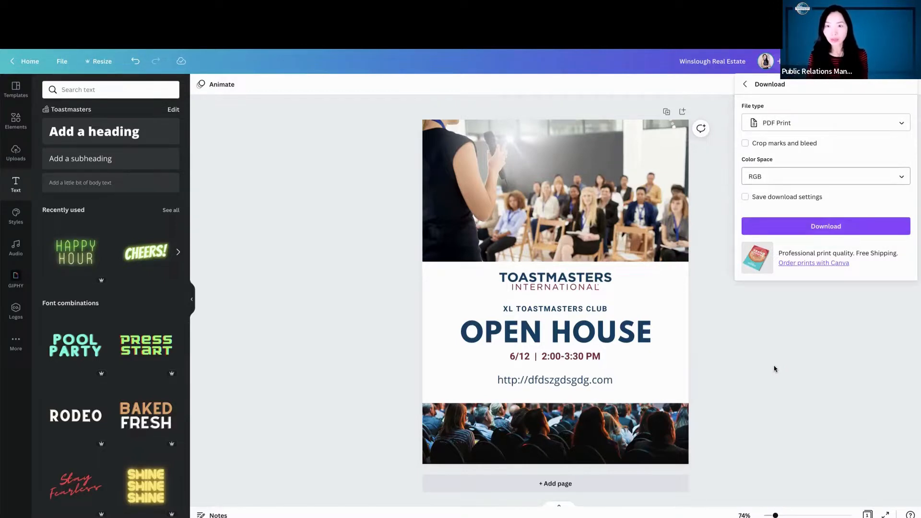
left_click(900, 178)
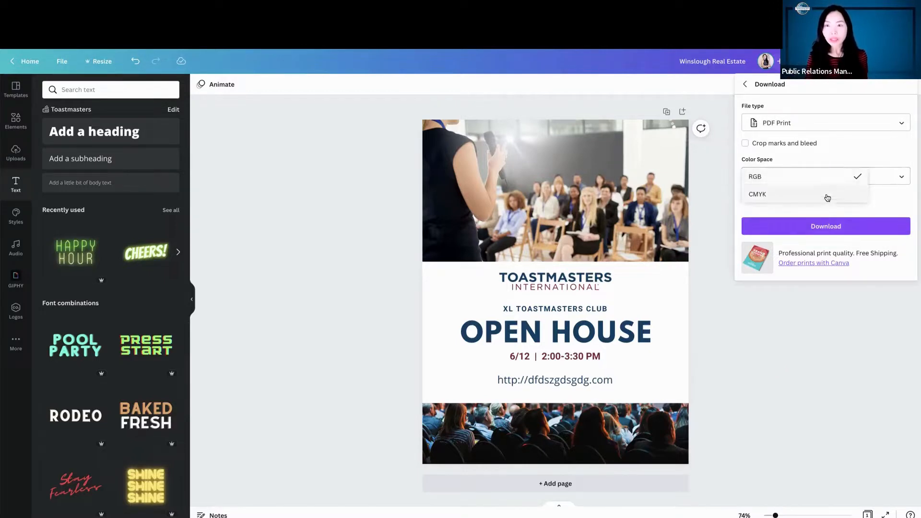
left_click(851, 150)
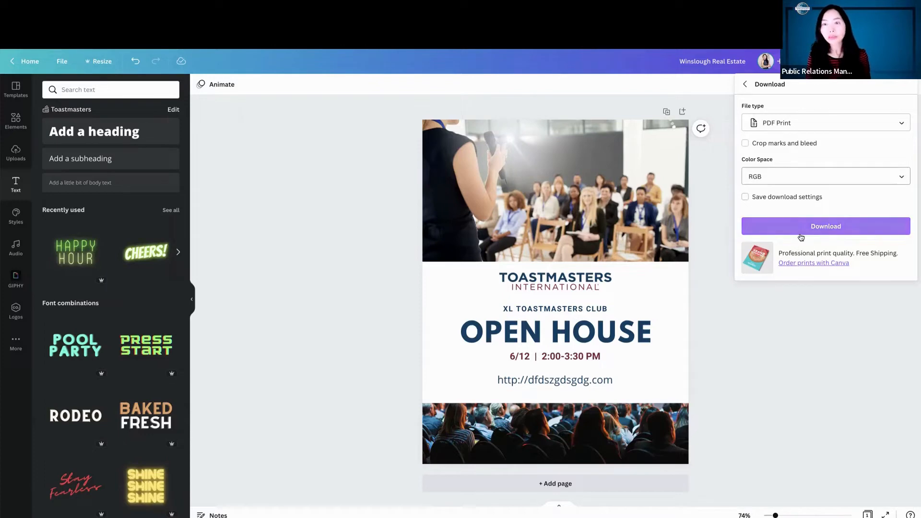
Go back to the sharing options, then reopen the download settings and review the available file types
left_click(745, 84)
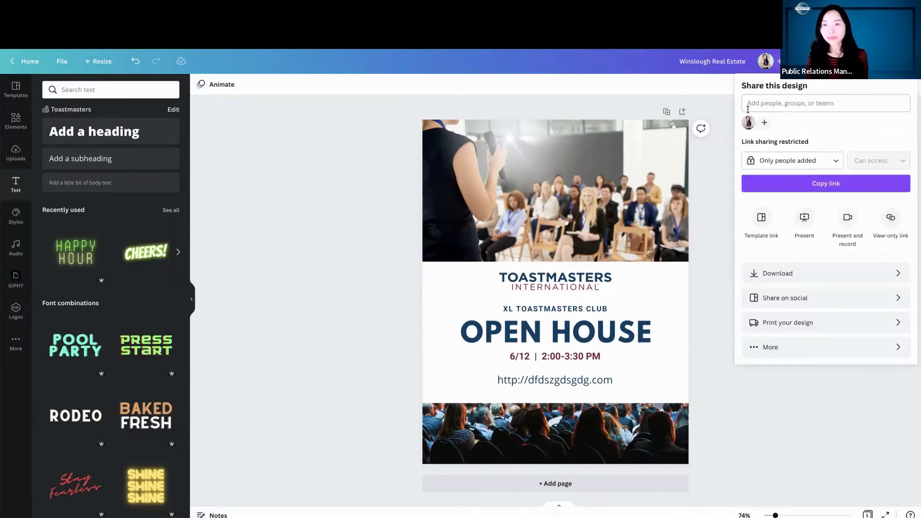
left_click(823, 102)
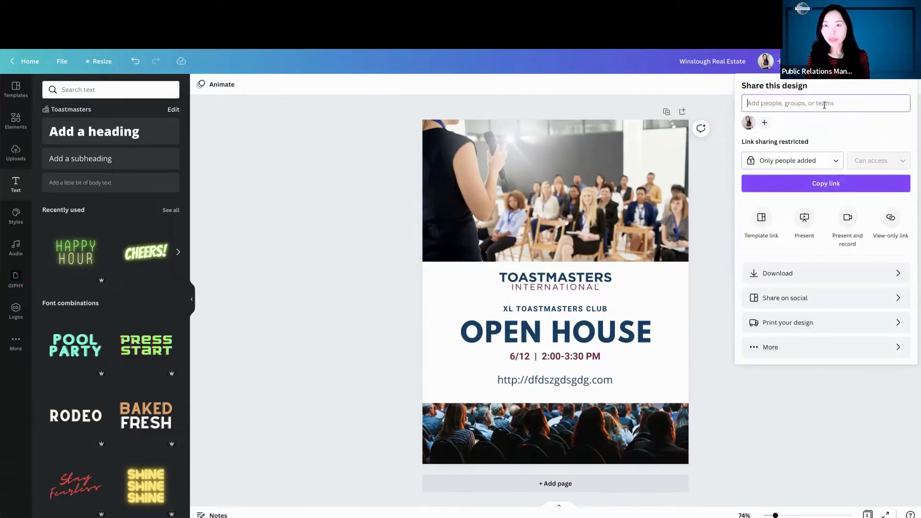
left_click(779, 274)
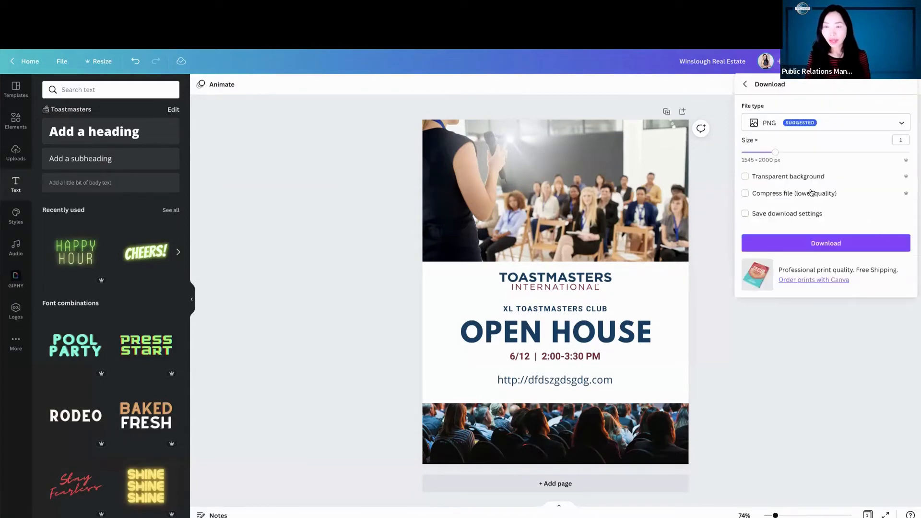
left_click(810, 126)
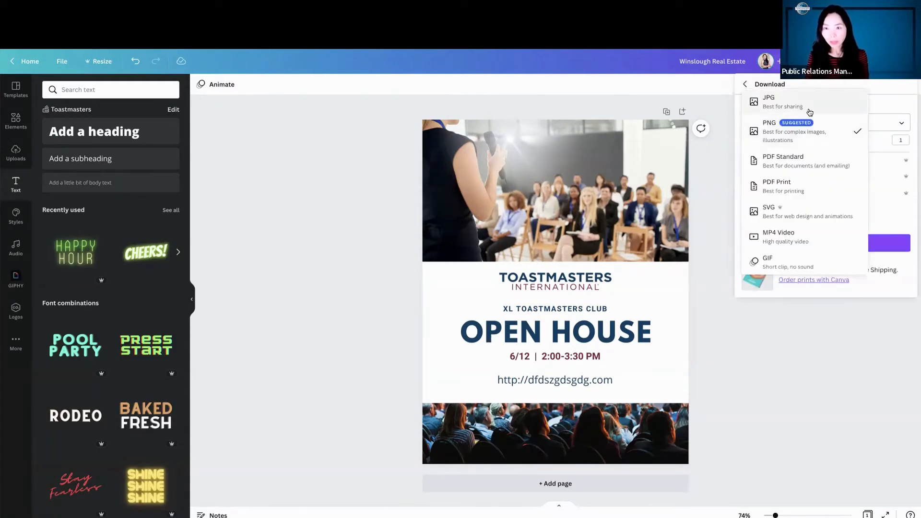
left_click(782, 430)
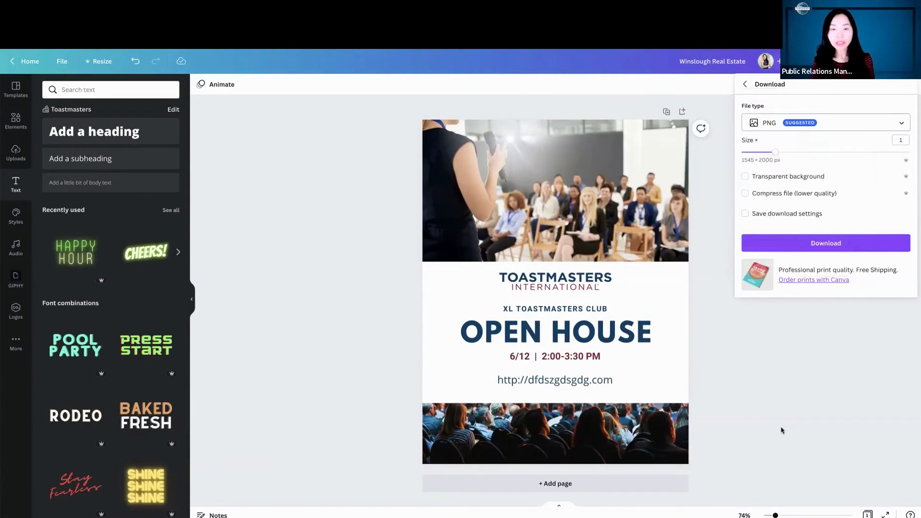